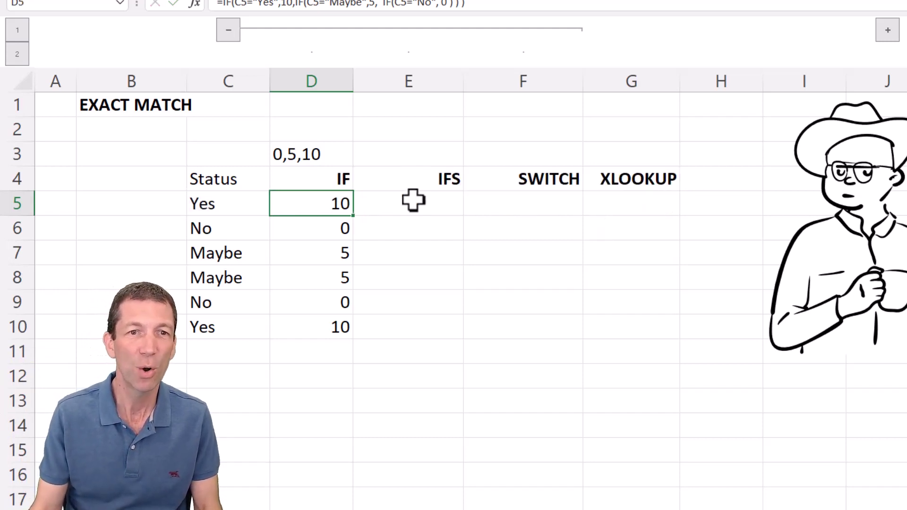
Step: Start an IFS formula in E5 whose first test returns 10 when C5 equals "Yes"
{"action": "left_click", "coordinate": [414, 200]}
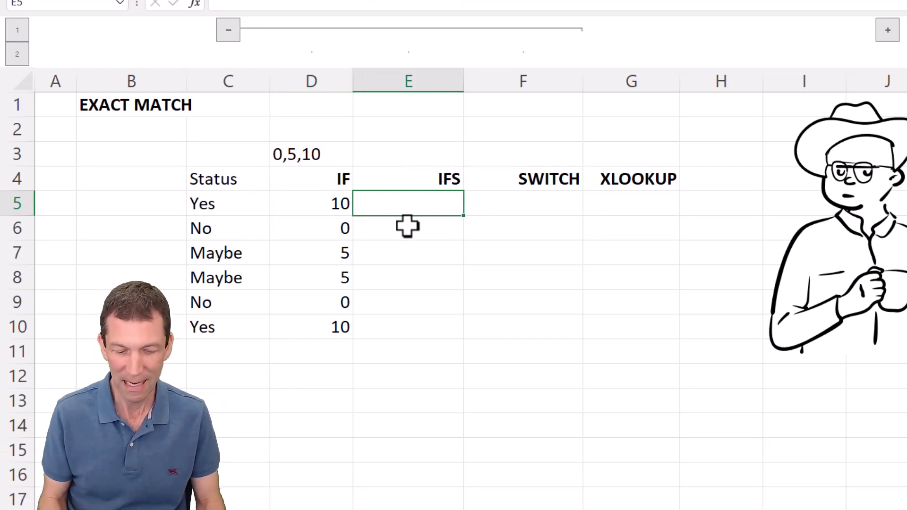
{"action": "type", "text": "="}
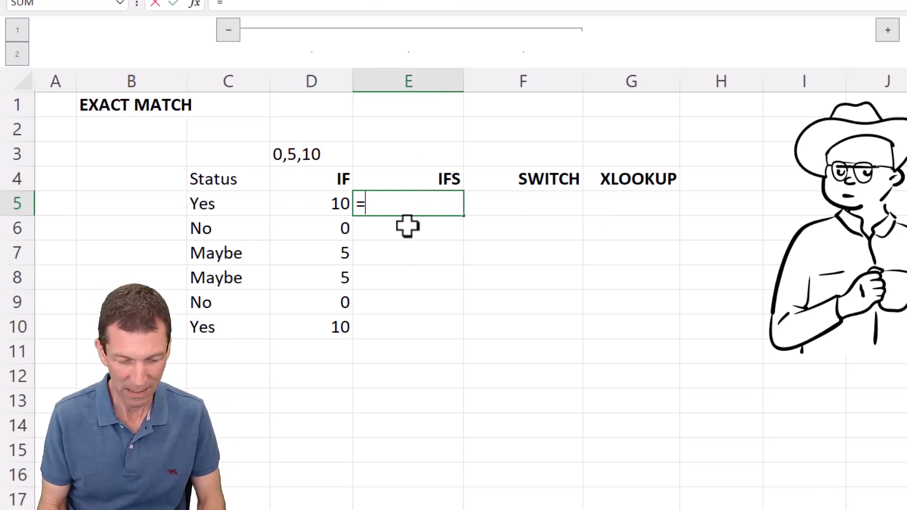
{"action": "type", "text": "IFS("}
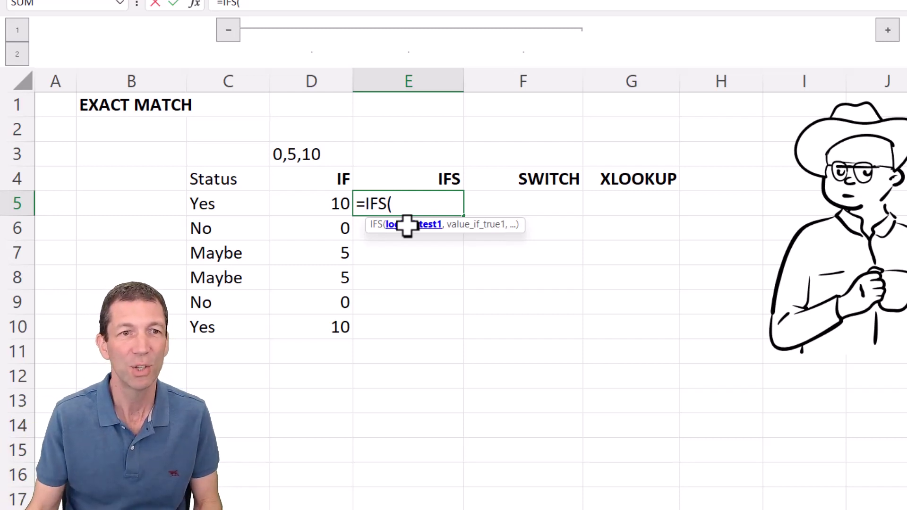
{"action": "left_click", "coordinate": [235, 204]}
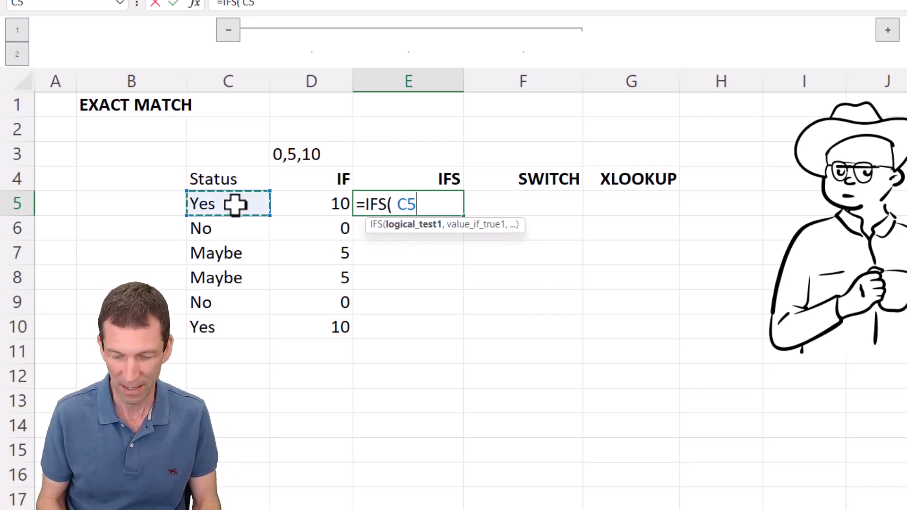
{"action": "type", "text": "="}
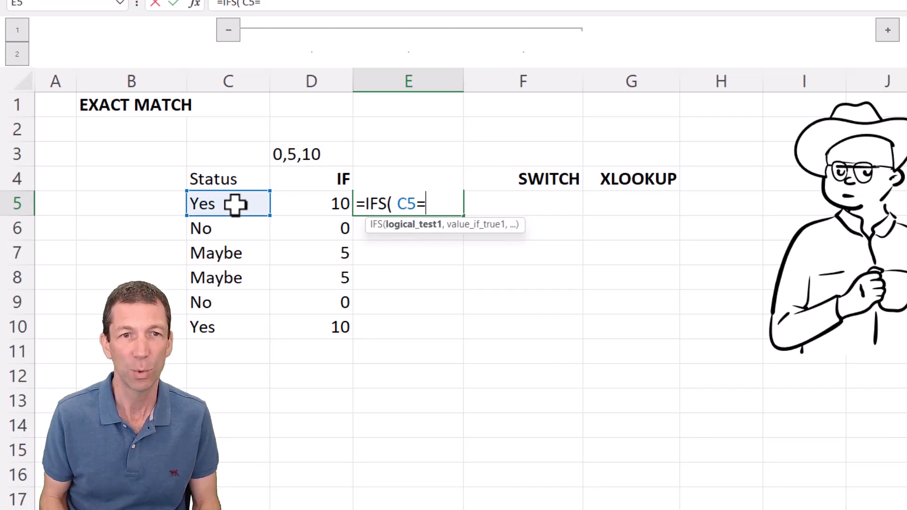
{"action": "type", "text": "\"Yes\","}
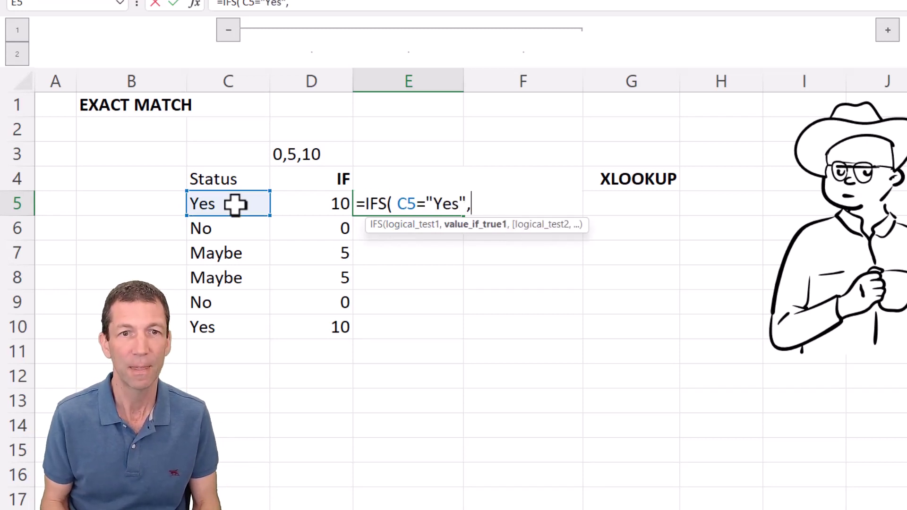
{"action": "type", "text": "10,"}
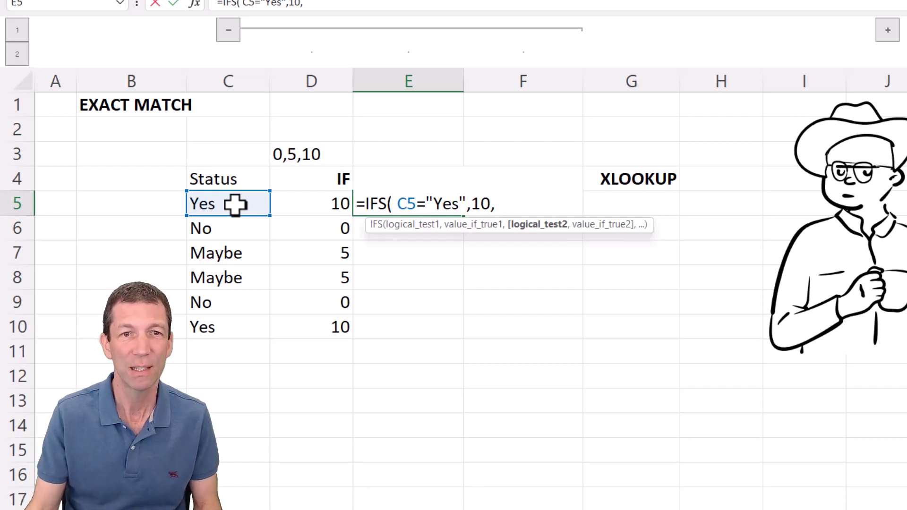
Step: Add a second test to the IFS formula that returns 5 when C5 equals "Maybe"
{"action": "left_click", "coordinate": [234, 204]}
{"action": "type", "text": "=\"Mayb"}
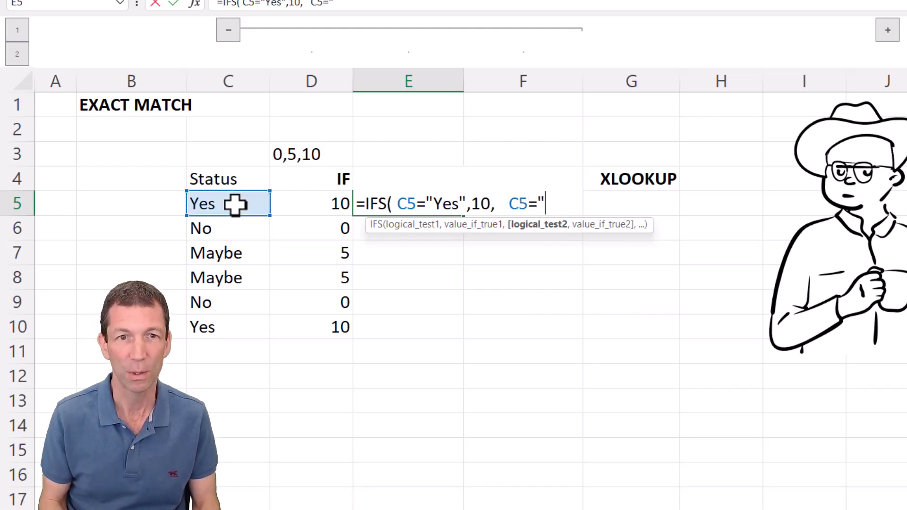
{"action": "type", "text": "e\","}
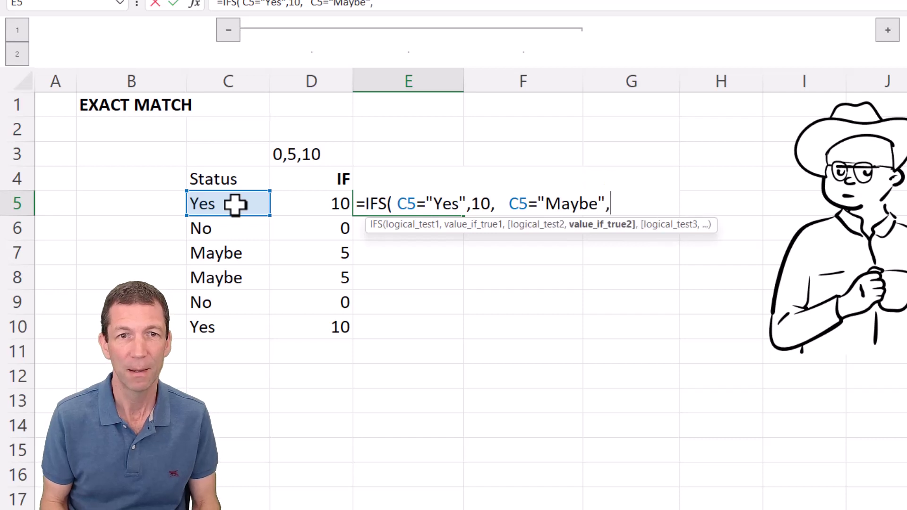
{"action": "type", "text": " 5,"}
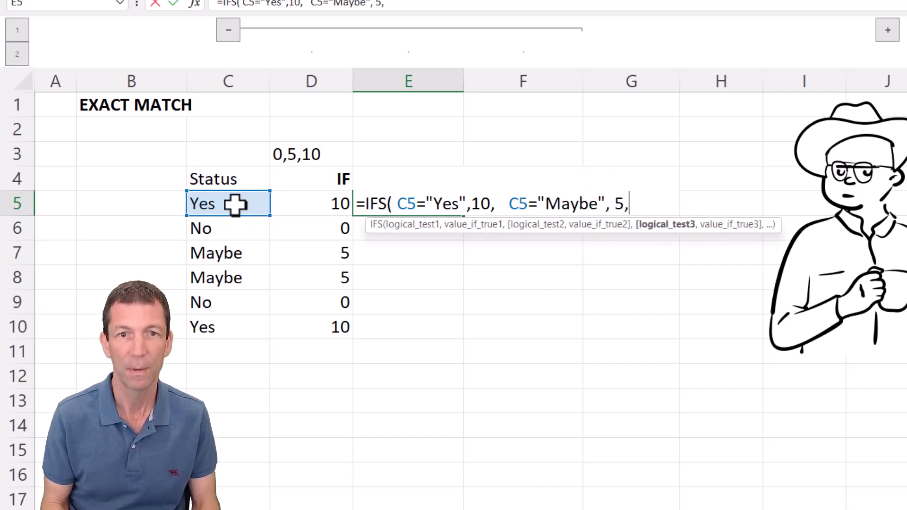
Step: Add a third test to the IFS formula that returns 0 when C5 equals "No"
{"action": "type", "text": "   C4"}
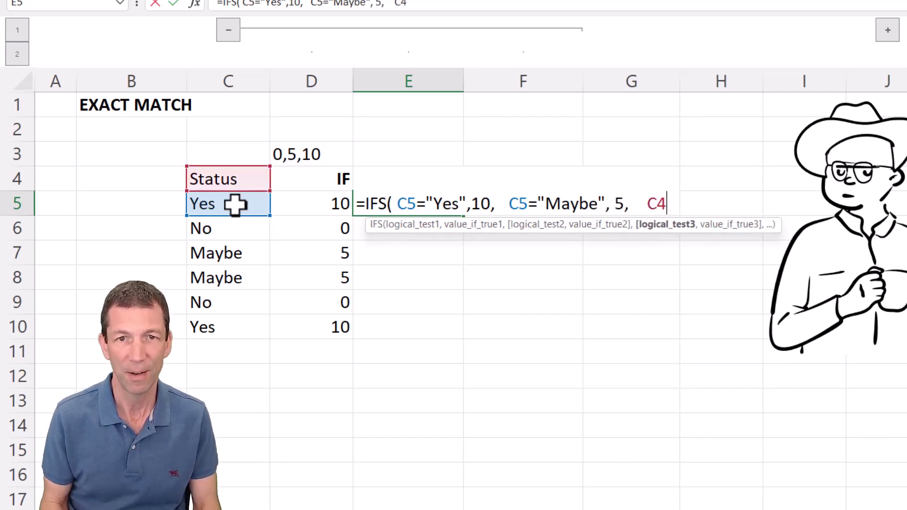
{"action": "key", "text": "BackSpace"}
{"action": "type", "text": "5=\"o"}
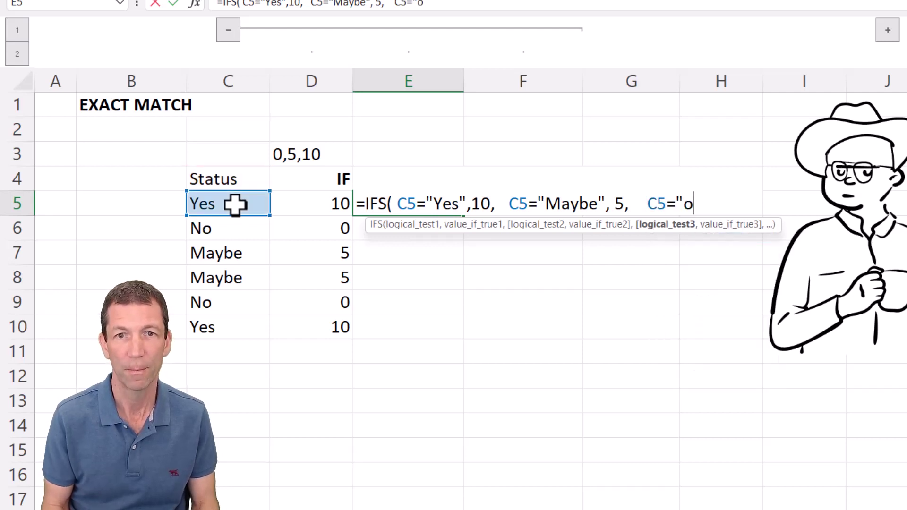
{"action": "key", "text": "BackSpace"}
{"action": "type", "text": "N"}
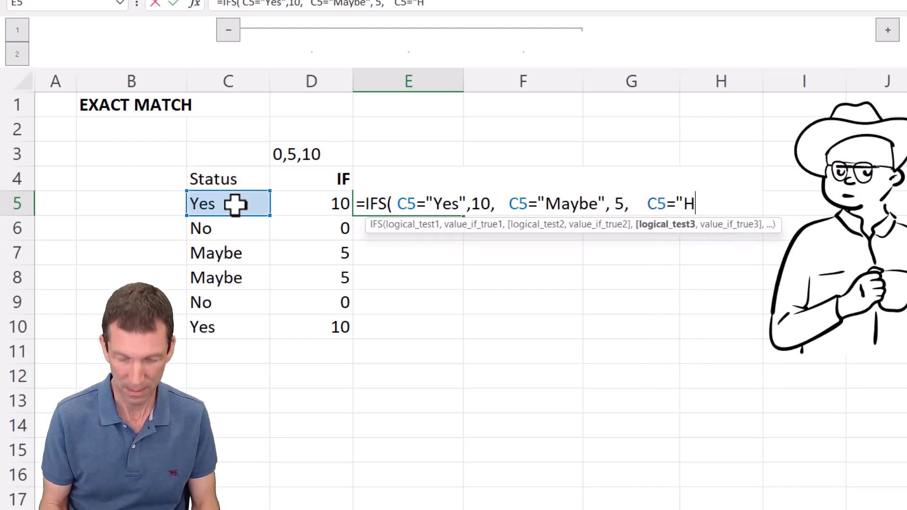
{"action": "key", "text": "BackSpace"}
{"action": "type", "text": "No\", 0"}
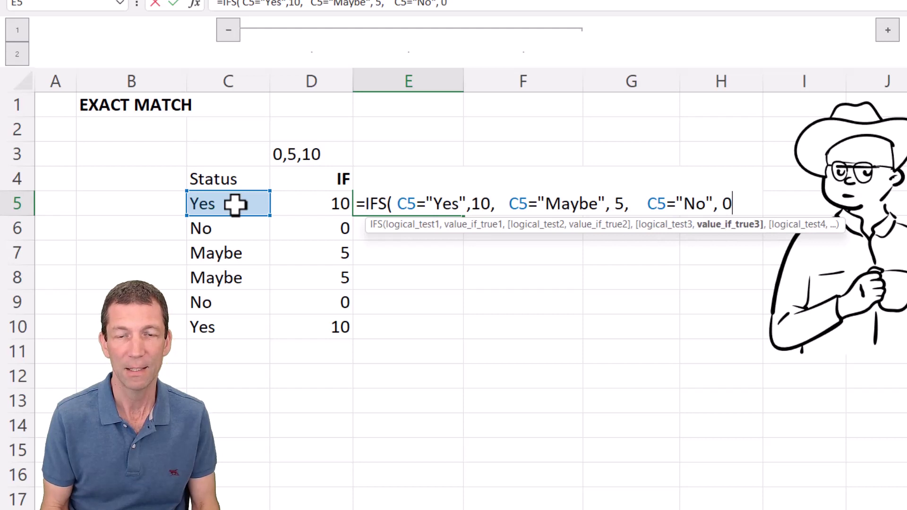
Step: Complete the IFS formula in E5 and fill it down through E10
{"action": "type", "text": ")"}
{"action": "key", "text": "Return"}
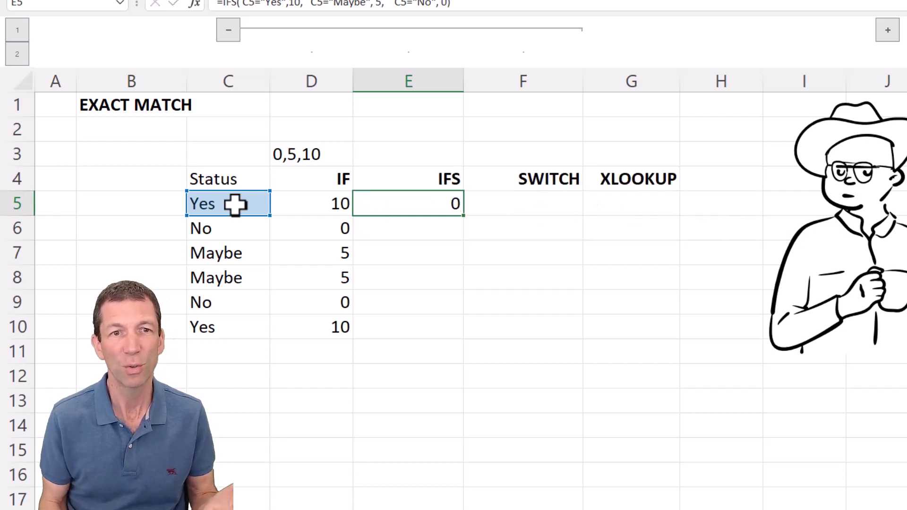
{"action": "key", "text": "Up"}
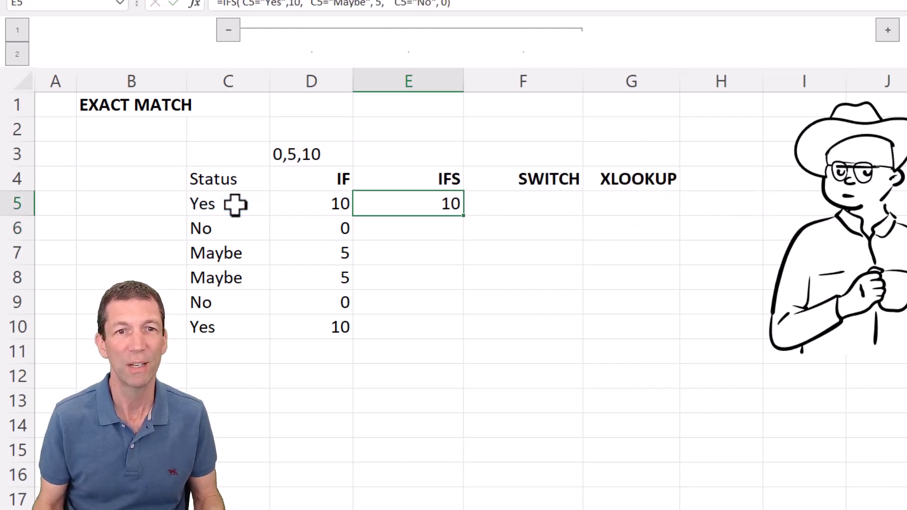
{"action": "double_click", "coordinate": [464, 218]}
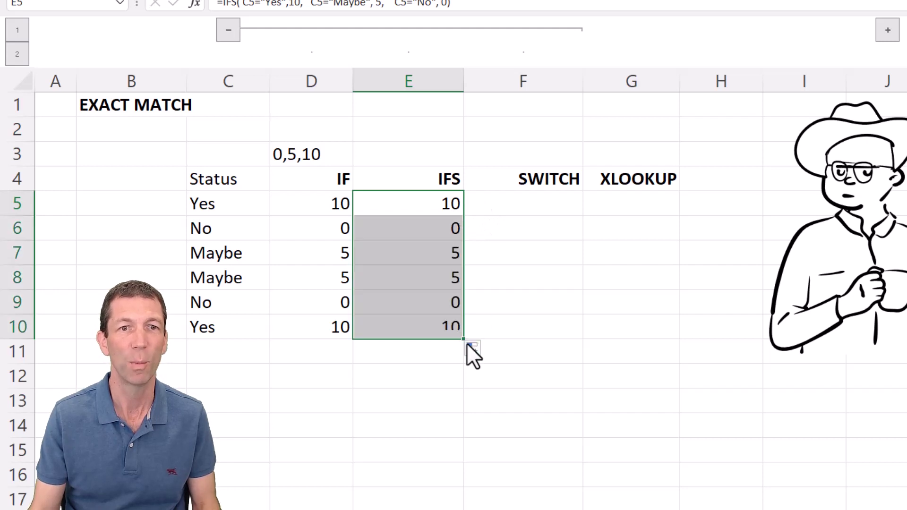
Step: Reformat the IFS formula in E5 with line breaks so each test and the closing parenthesis sit on their own line
{"action": "left_click", "coordinate": [425, 208]}
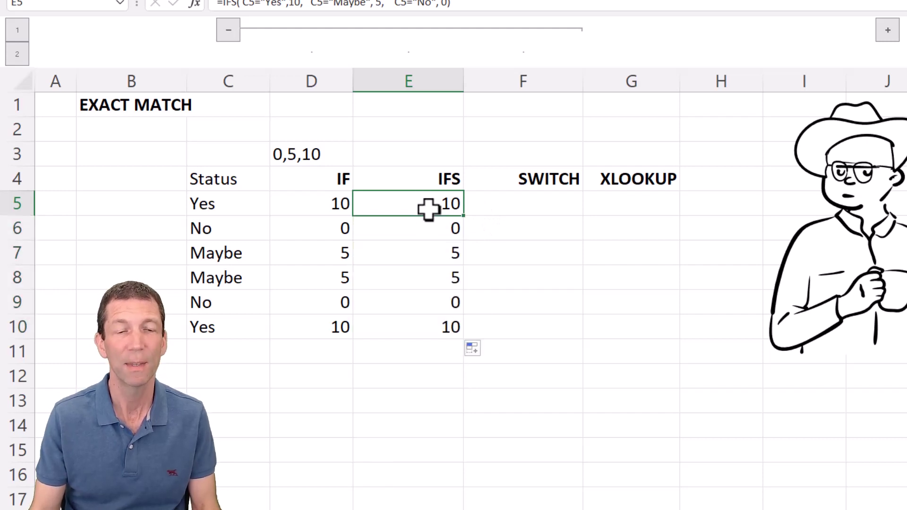
{"action": "key", "text": "F2"}
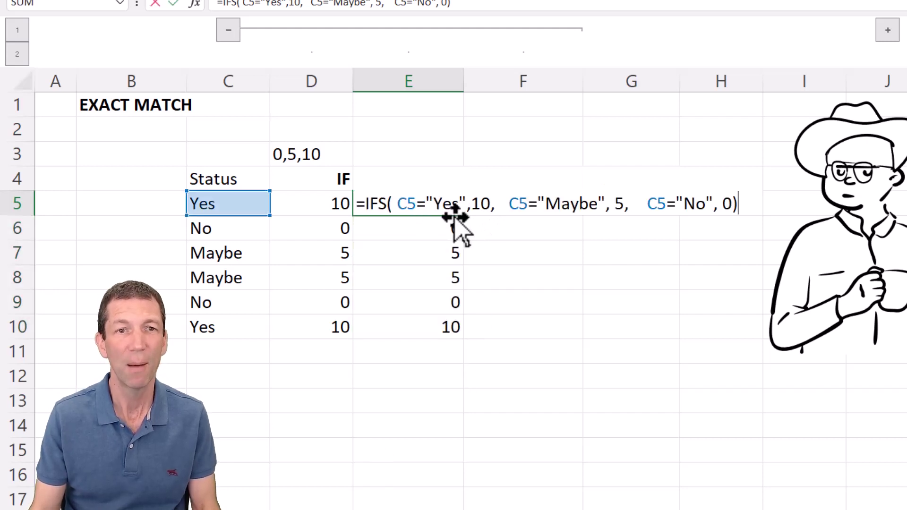
{"action": "left_click", "coordinate": [398, 204]}
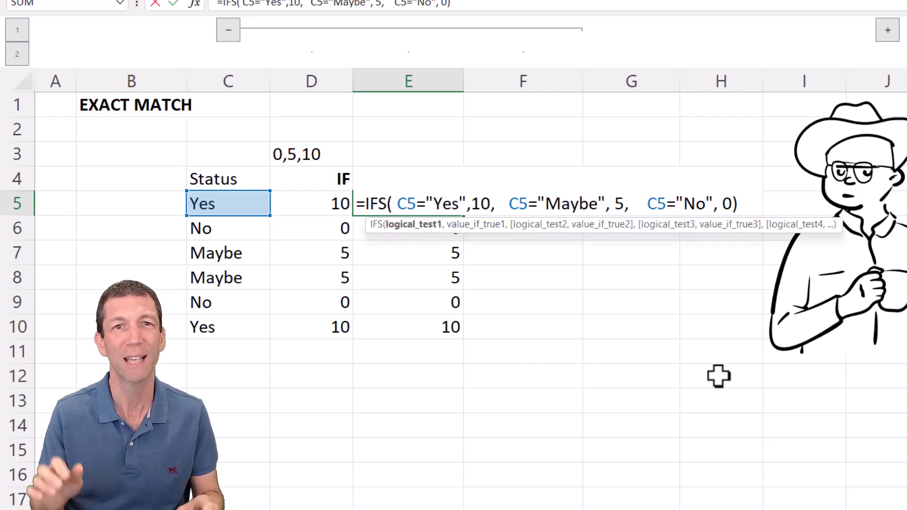
{"action": "key", "text": "alt+Return"}
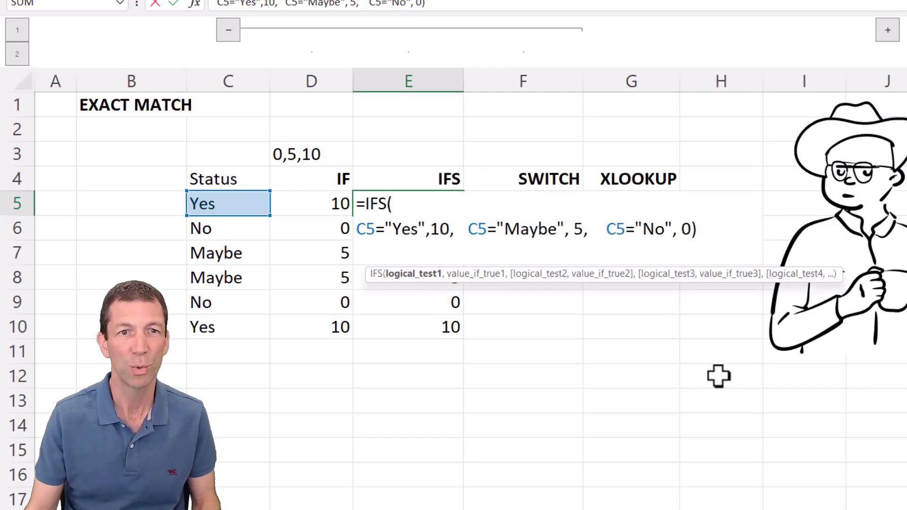
{"action": "left_click", "coordinate": [468, 229]}
{"action": "key", "text": "alt+Return"}
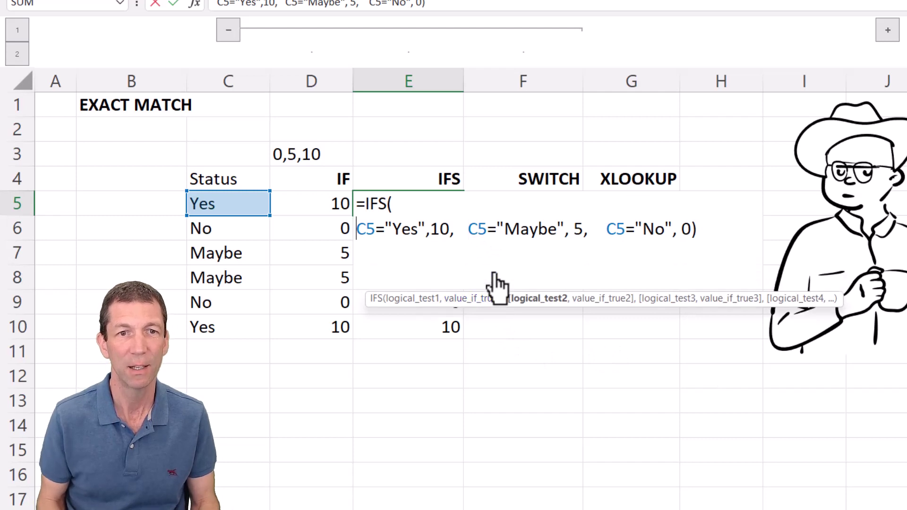
{"action": "left_click", "coordinate": [497, 255]}
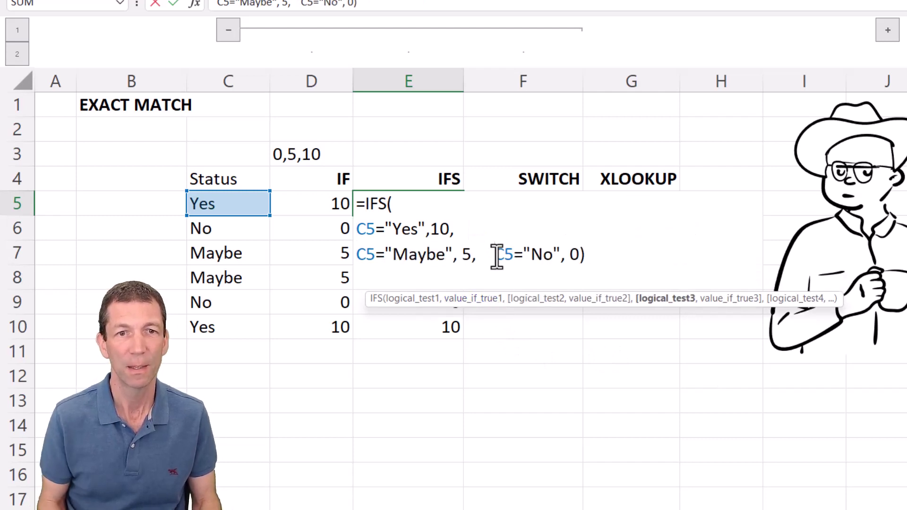
{"action": "key", "text": "alt+Return"}
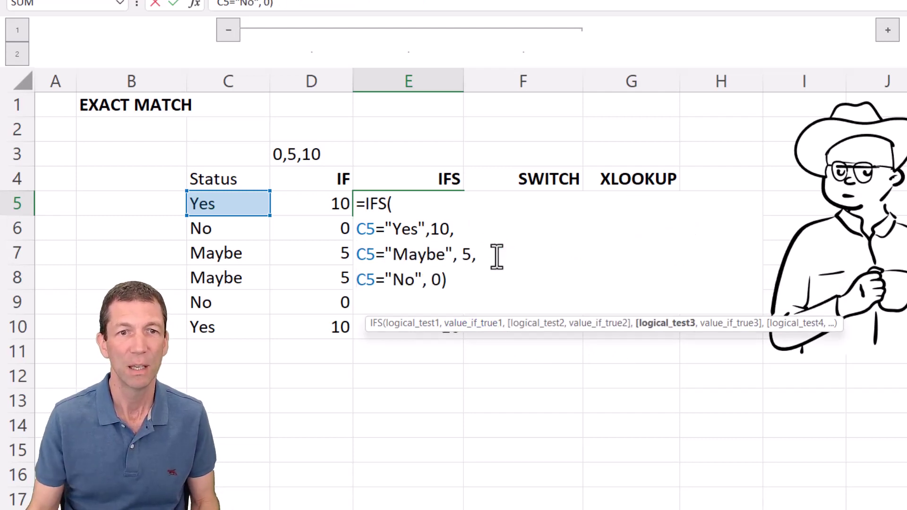
{"action": "left_click", "coordinate": [443, 279]}
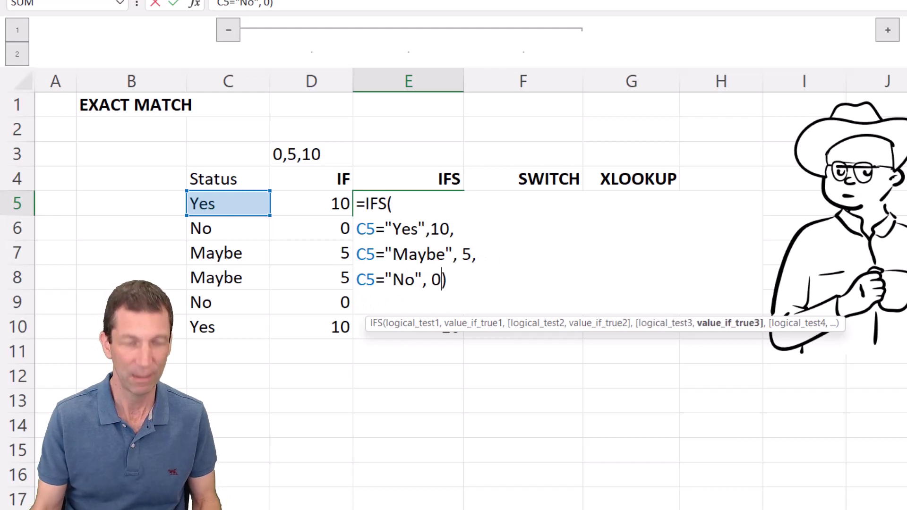
{"action": "key", "text": "alt+Return"}
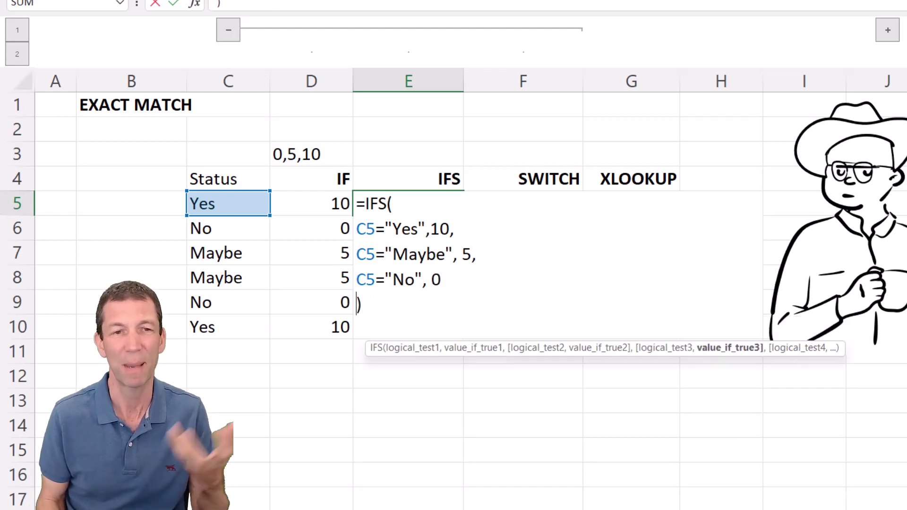
{"action": "key", "text": "Return"}
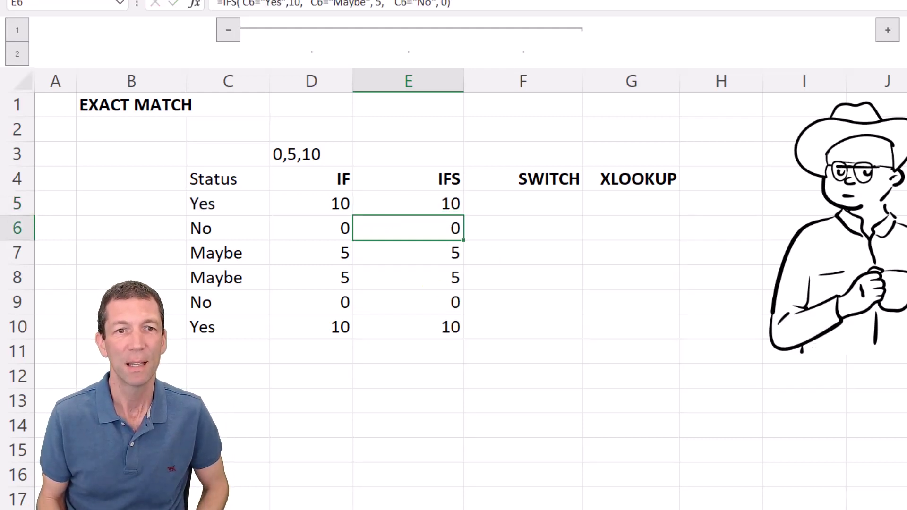
Step: Review the multi-line layout of the IFS formula in E5 without changing it
{"action": "key", "text": "Up"}
{"action": "key", "text": "F2"}
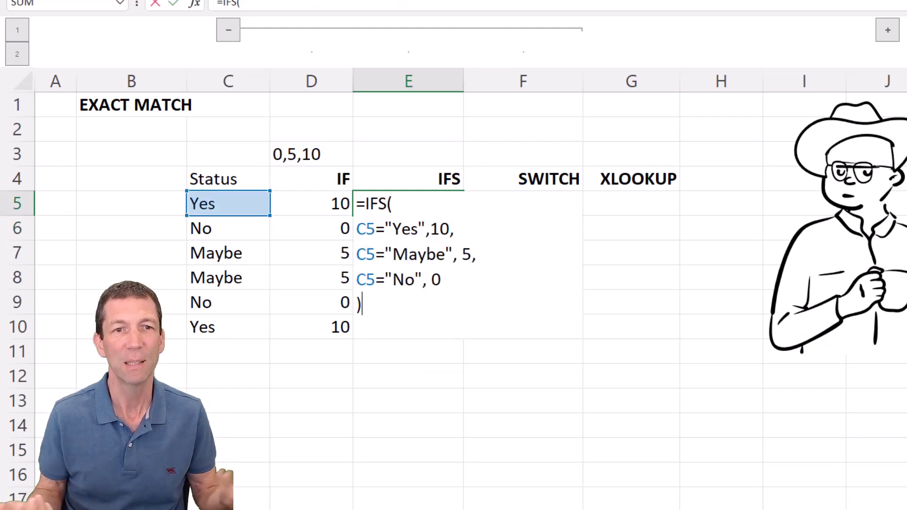
{"action": "key", "text": "Escape"}
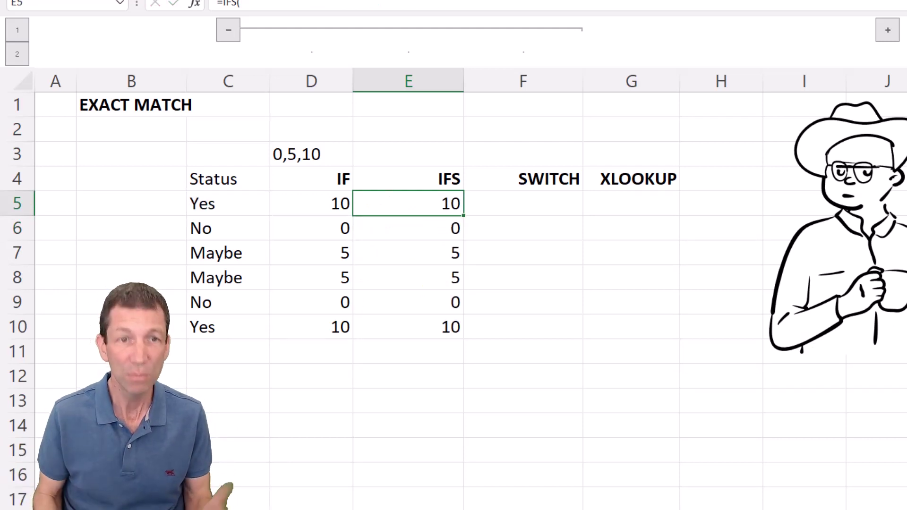
Step: Start a SWITCH formula in F5 that evaluates C5 and returns 10 for "Yes"
{"action": "left_click", "coordinate": [523, 203]}
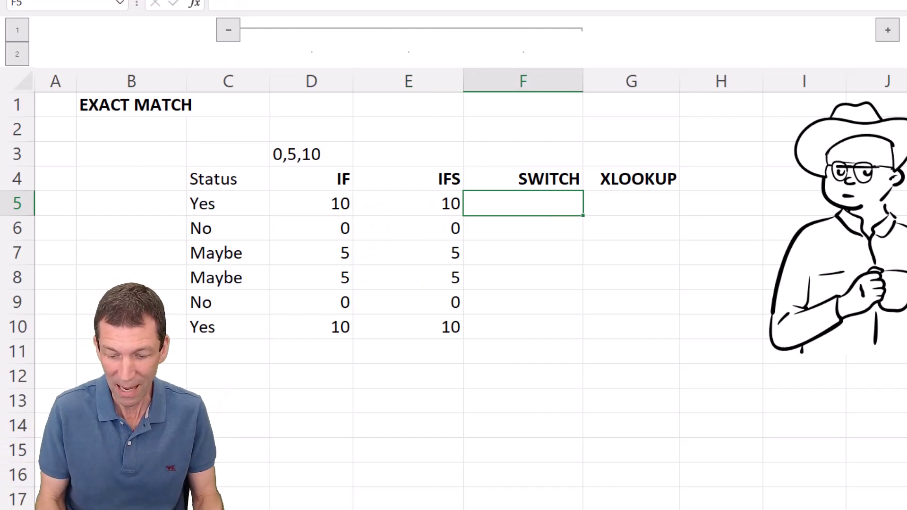
{"action": "type", "text": "=sw"}
{"action": "key", "text": "Tab"}
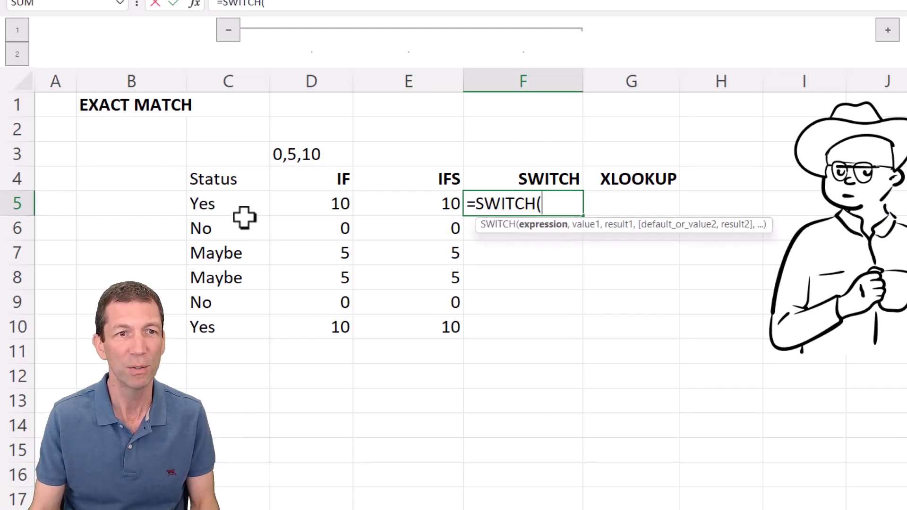
{"action": "left_click", "coordinate": [236, 203]}
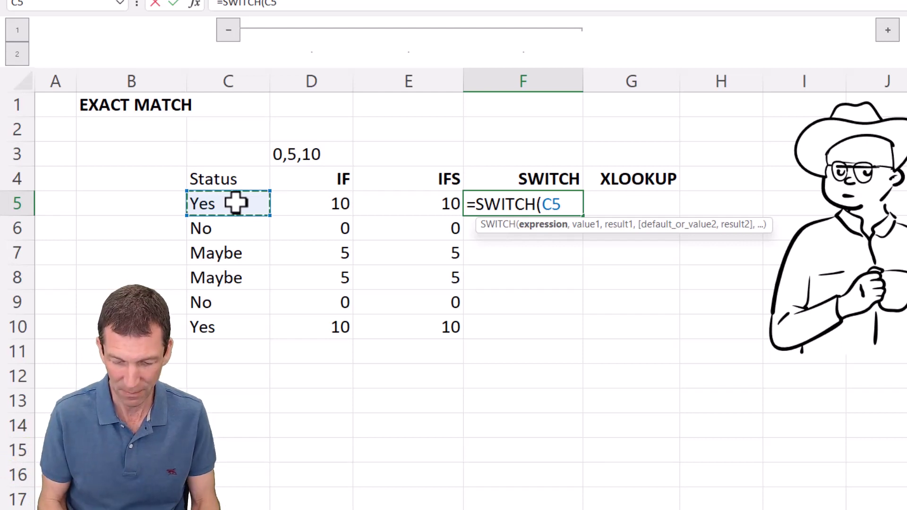
{"action": "type", "text": ", "}
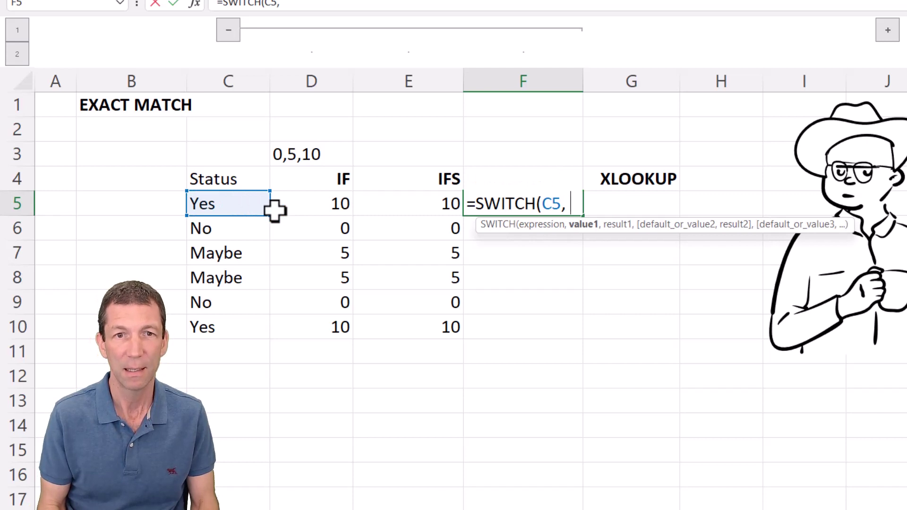
{"action": "type", "text": "\"Yes\","}
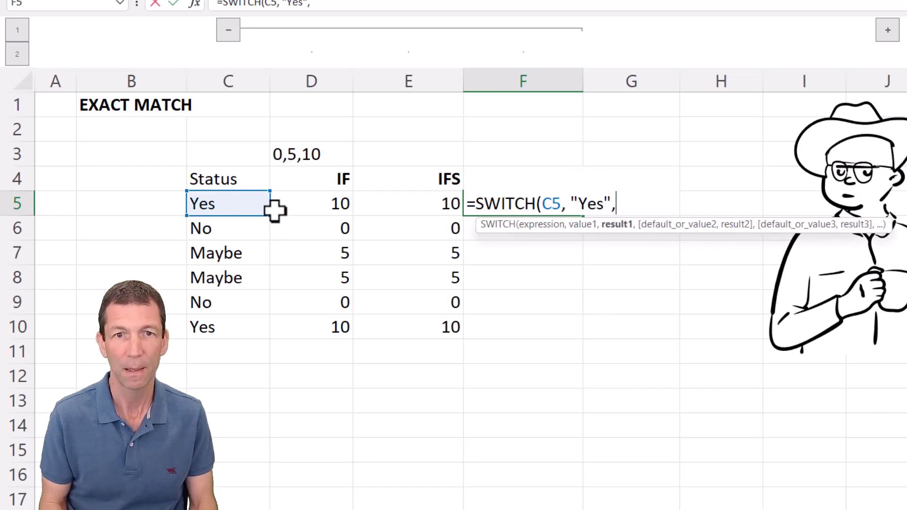
{"action": "type", "text": "10,"}
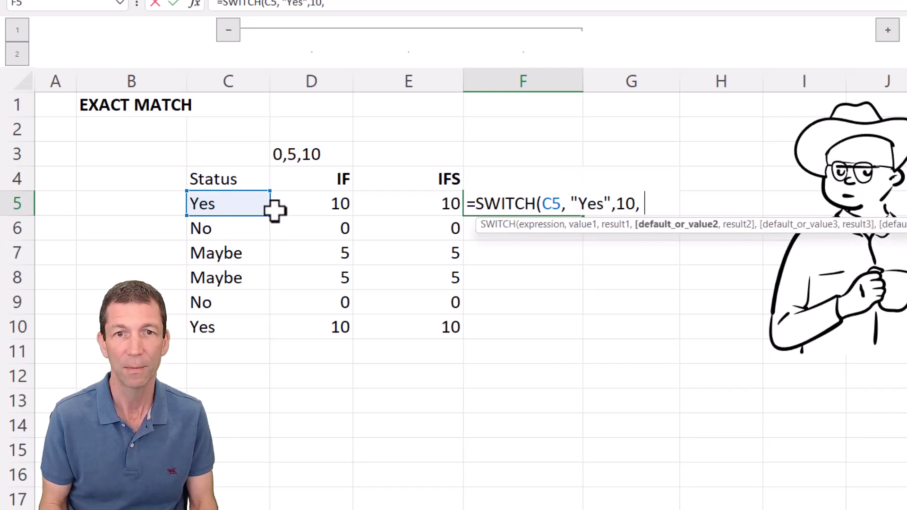
Step: Extend the SWITCH formula in F5 to return 5 for "Maybe" and 0 for "No", ending with the closing parenthesis
{"action": "type", "text": "   \"Maybe"}
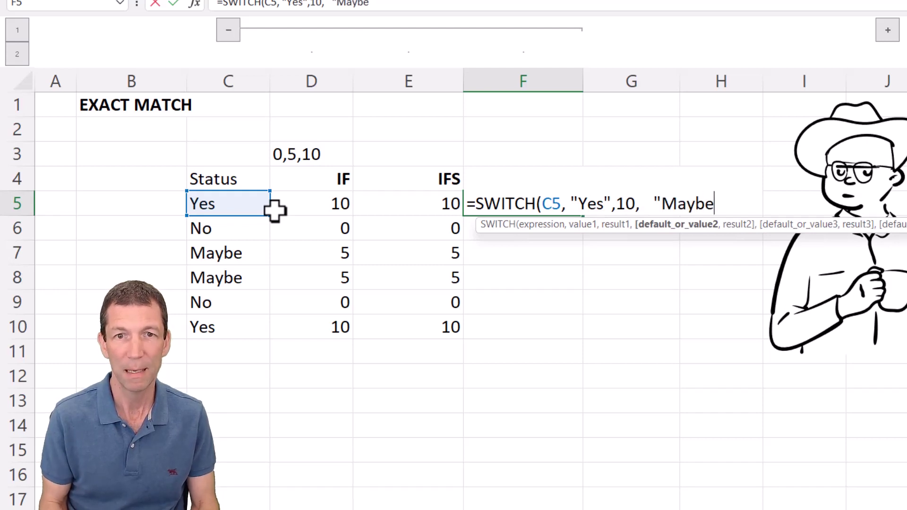
{"action": "type", "text": "\",5,"}
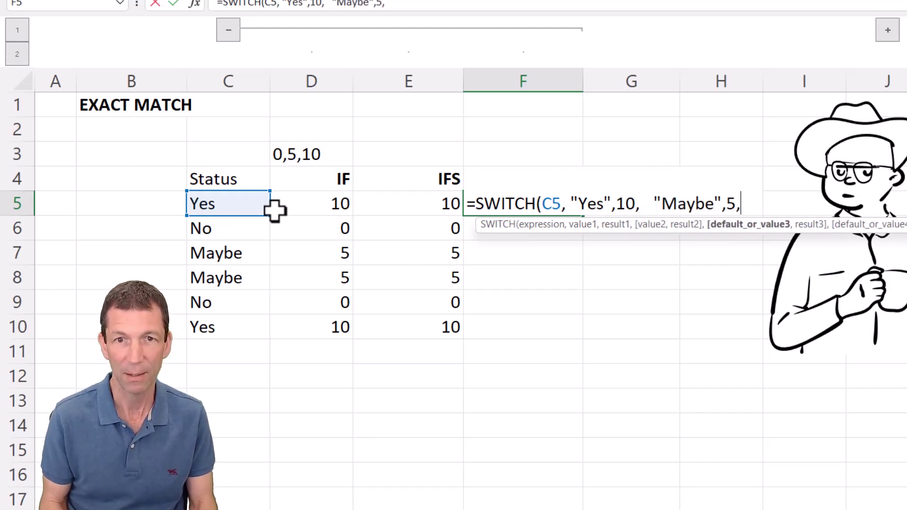
{"action": "type", "text": "  \"No"}
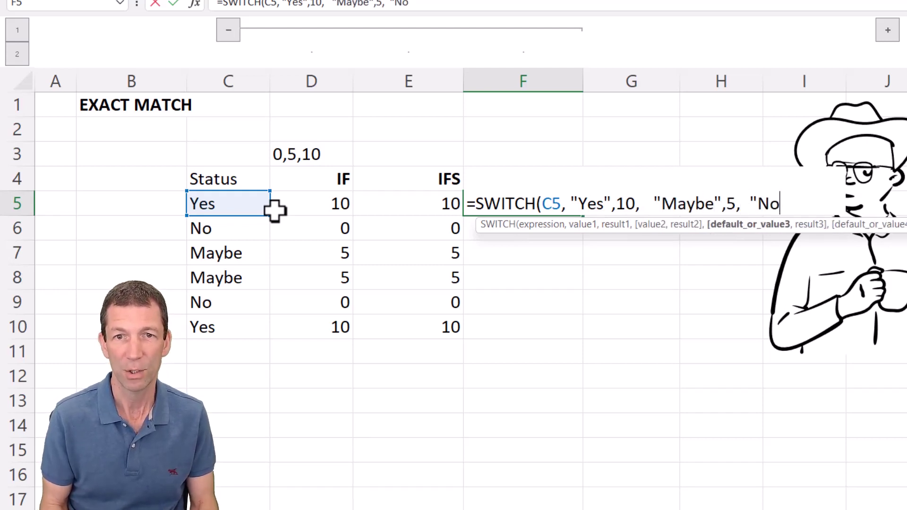
{"action": "type", "text": "\", 0"}
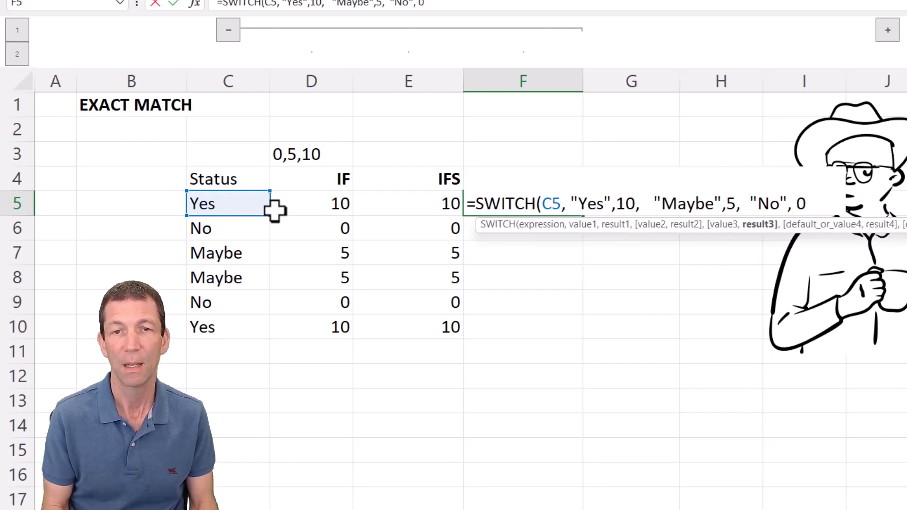
{"action": "type", "text": " )"}
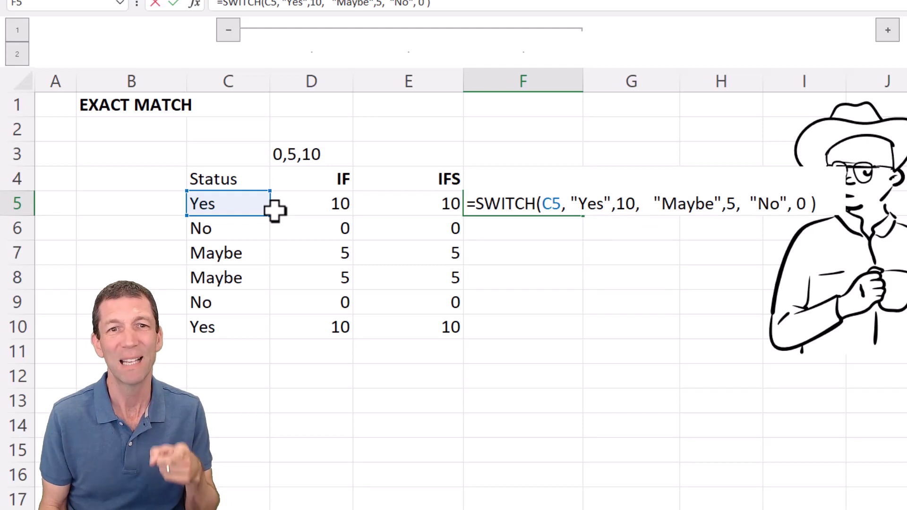
Step: Replace the "No" pair in the F5 SWITCH formula with a default result of 0 and fill the formula down through F10
{"action": "key", "text": "BackSpace"}
{"action": "key", "text": "BackSpace"}
{"action": "key", "text": "BackSpace"}
{"action": "key", "text": "BackSpace"}
{"action": "key", "text": "BackSpace"}
{"action": "key", "text": "BackSpace"}
{"action": "key", "text": "BackSpace"}
{"action": "key", "text": "BackSpace"}
{"action": "key", "text": "BackSpace"}
{"action": "key", "text": "BackSpace"}
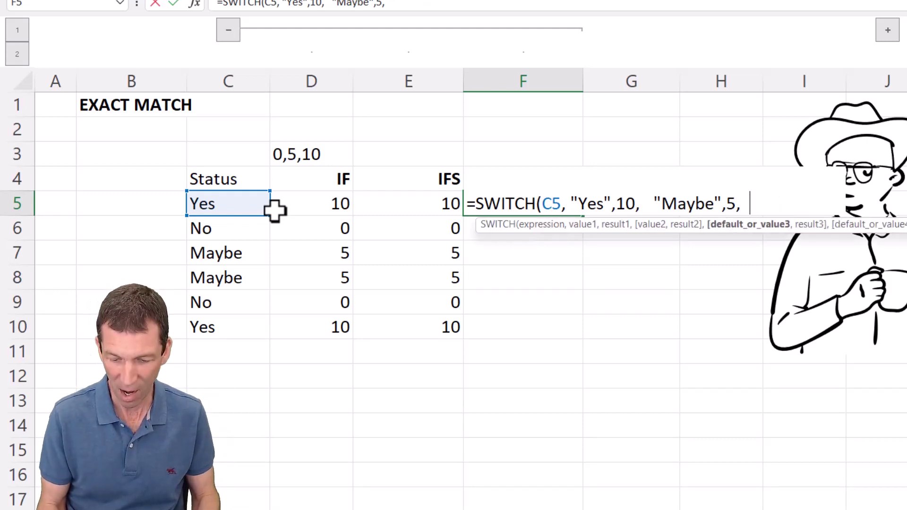
{"action": "type", "text": "0)"}
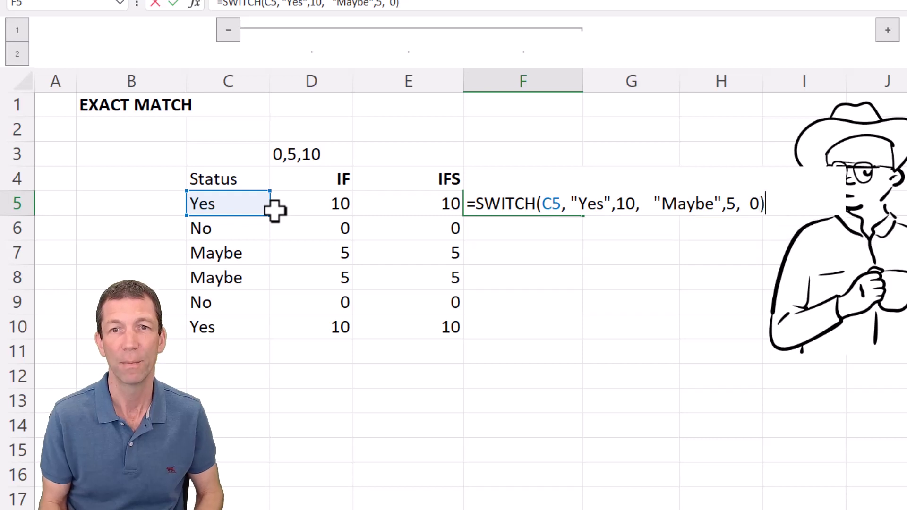
{"action": "key", "text": "ctrl+Return"}
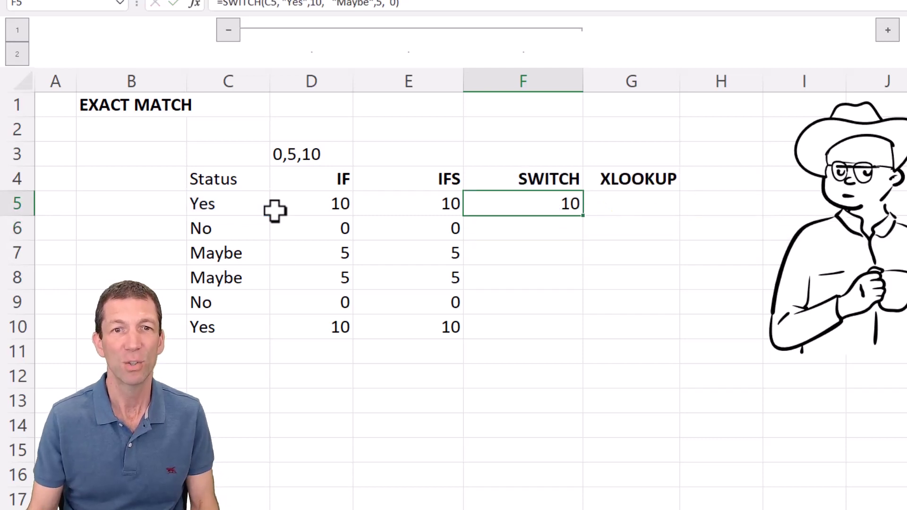
{"action": "double_click", "coordinate": [584, 216]}
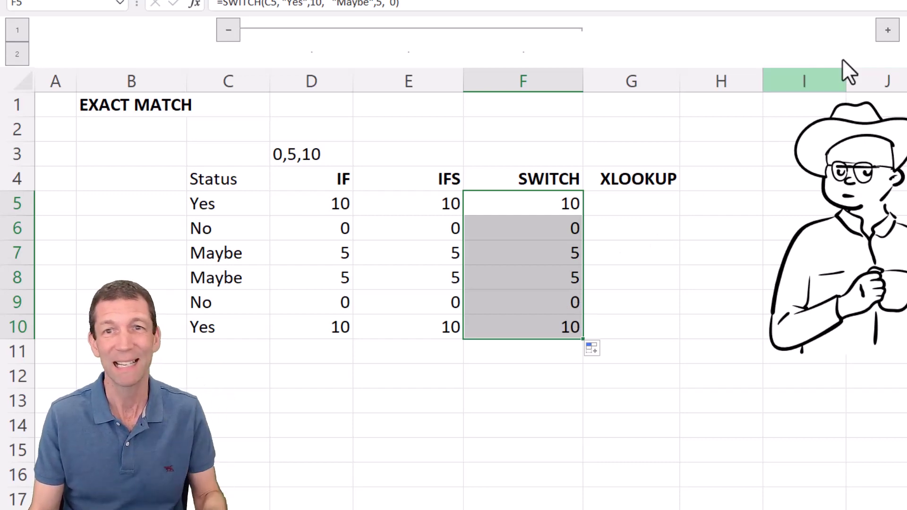
Step: Expand the collapsed columns holding tblUplift and start an XLOOKUP formula in G5 with C5 as the lookup value
{"action": "left_click", "coordinate": [866, 32]}
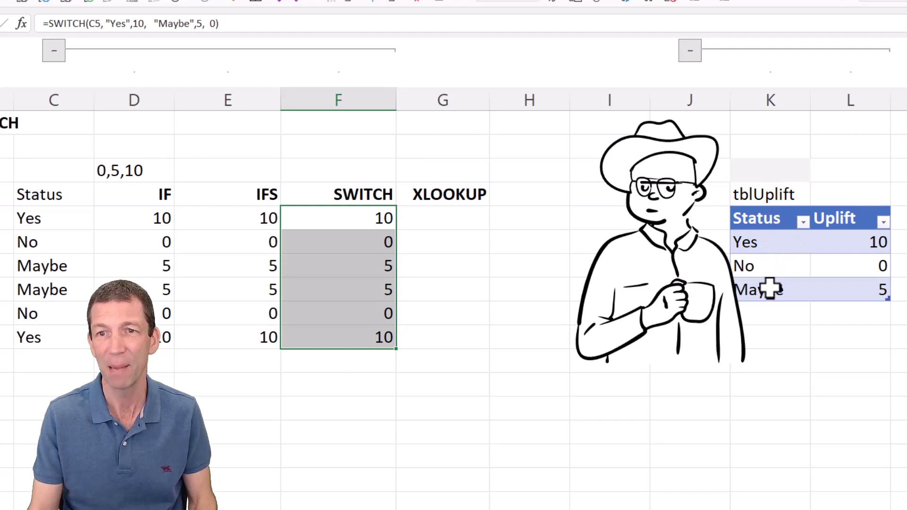
{"action": "left_click", "coordinate": [407, 228]}
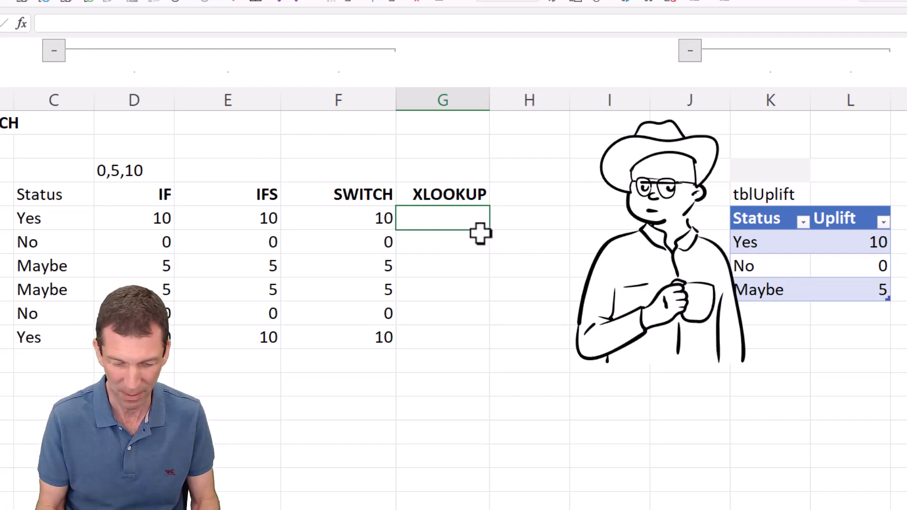
{"action": "type", "text": "=xl"}
{"action": "key", "text": "Tab"}
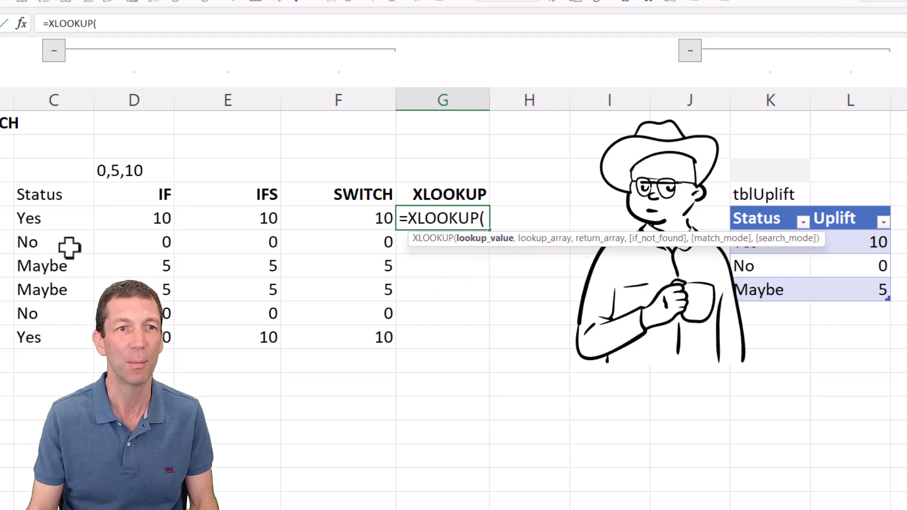
{"action": "left_click", "coordinate": [72, 222]}
{"action": "type", "text": ","}
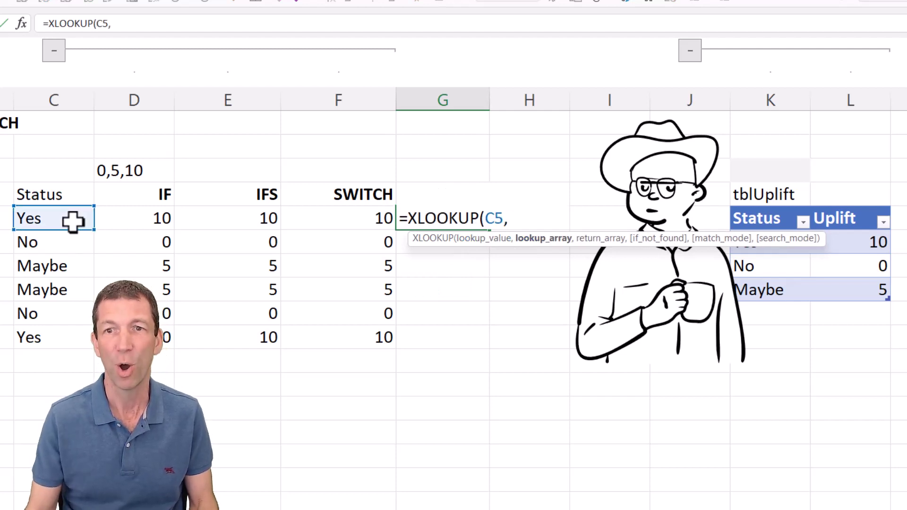
Step: Complete the XLOOKUP with tblUplift[Status] as lookup array and tblUplift[Uplift] as return array, and fill it down through G10
{"action": "left_click", "coordinate": [777, 213]}
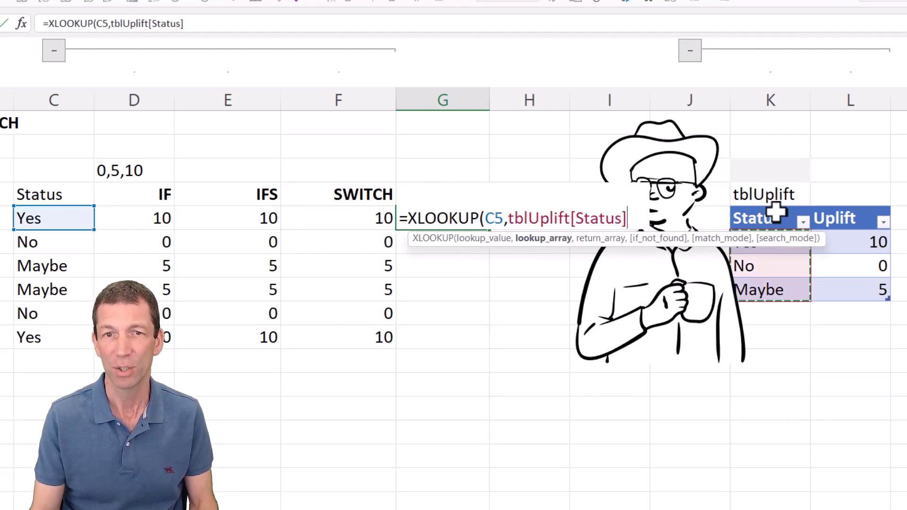
{"action": "type", "text": ","}
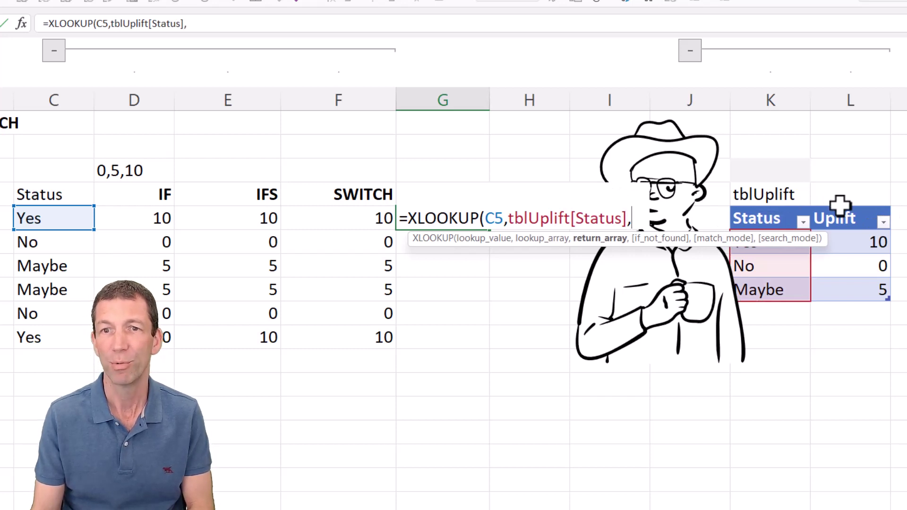
{"action": "left_click", "coordinate": [841, 208]}
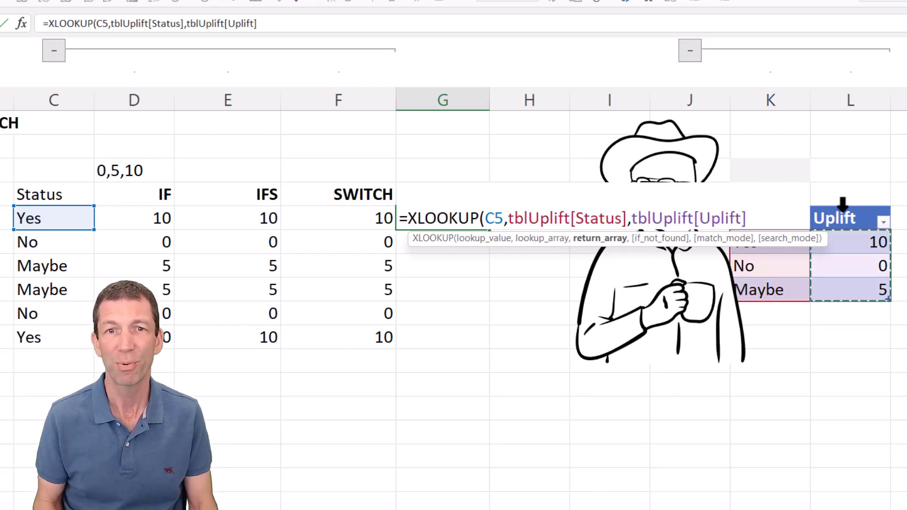
{"action": "key", "text": "Return"}
{"action": "key", "text": "Up"}
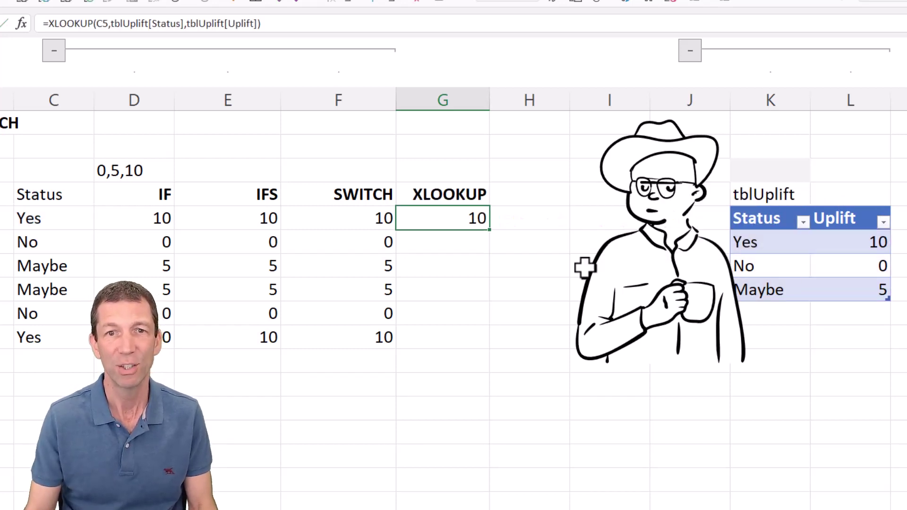
{"action": "double_click", "coordinate": [490, 233]}
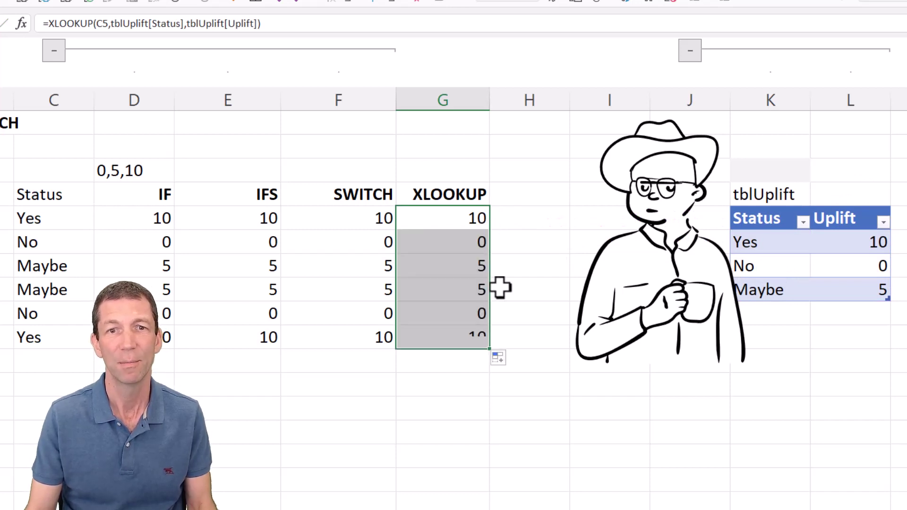
Step: Set the list cell K3 above tblUplift to Happy, clearing it and choosing Happy again
{"action": "left_click", "coordinate": [772, 163]}
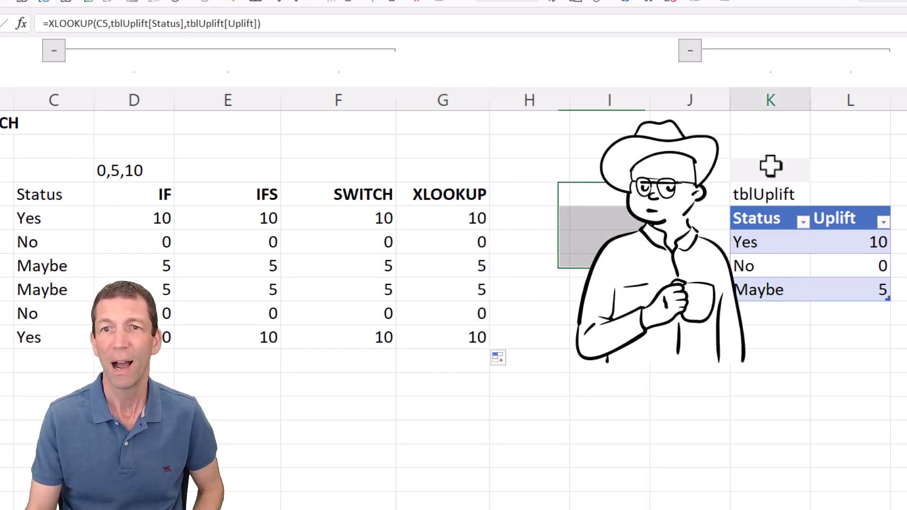
{"action": "left_click", "coordinate": [818, 175]}
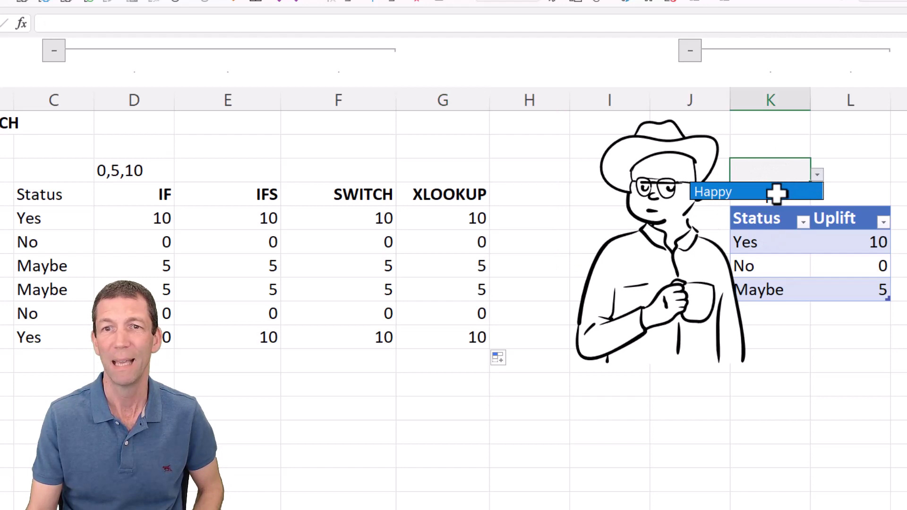
{"action": "left_click", "coordinate": [782, 191]}
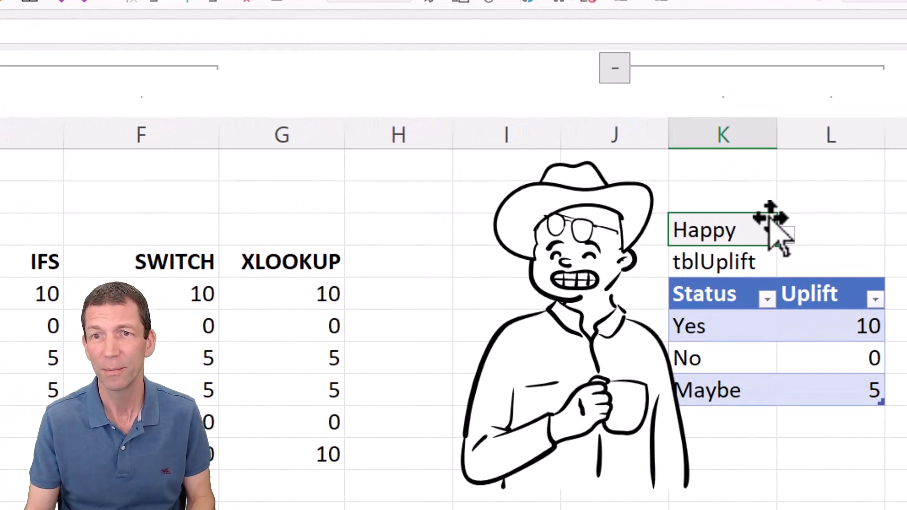
{"action": "key", "text": "Delete"}
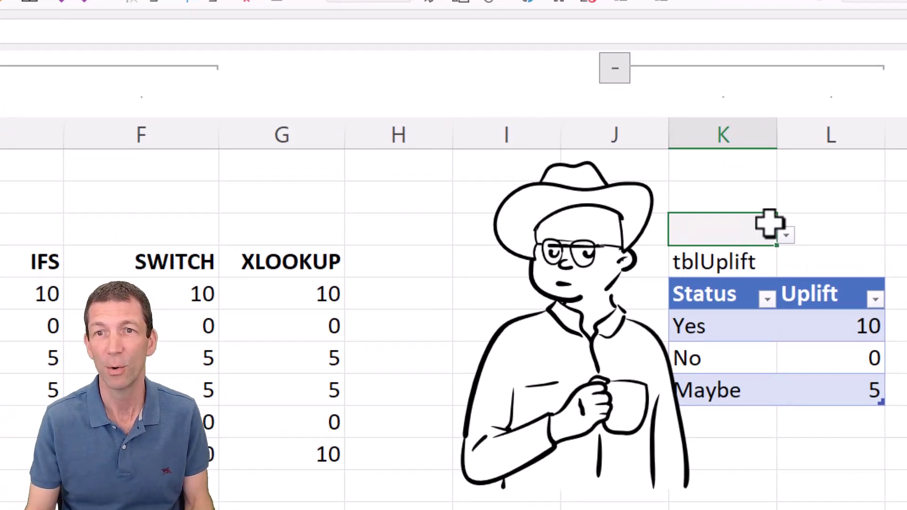
{"action": "left_click", "coordinate": [786, 235]}
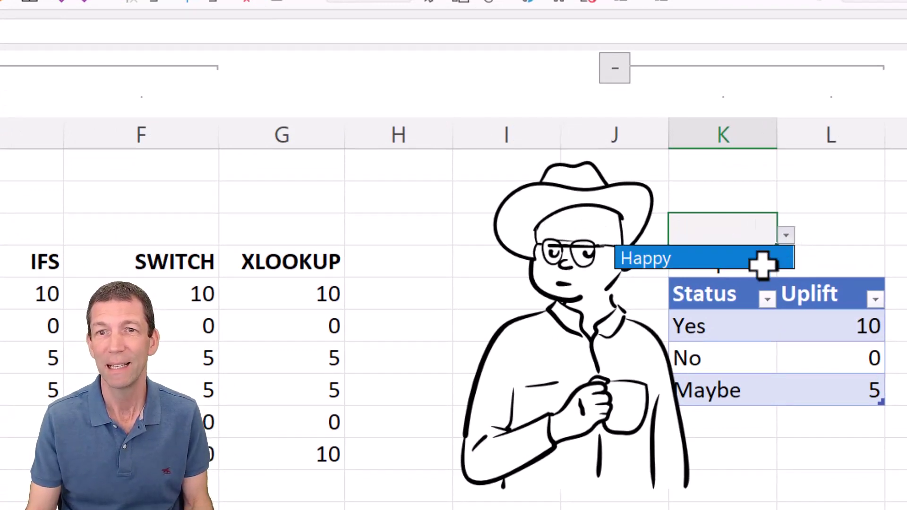
{"action": "left_click", "coordinate": [762, 259]}
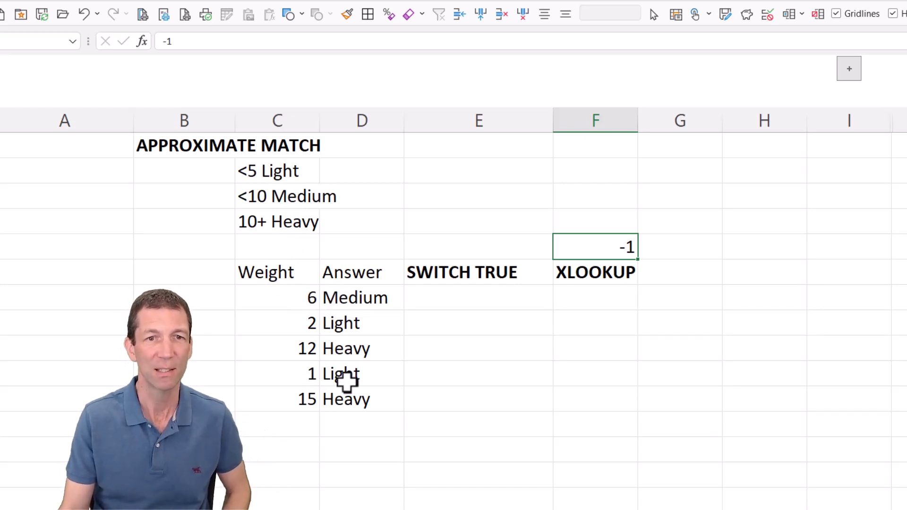
Step: Start a SWITCH formula in E7 under SWITCH TRUE on the approximate match sheet, with TRUE() as the expression
{"action": "left_click", "coordinate": [456, 299]}
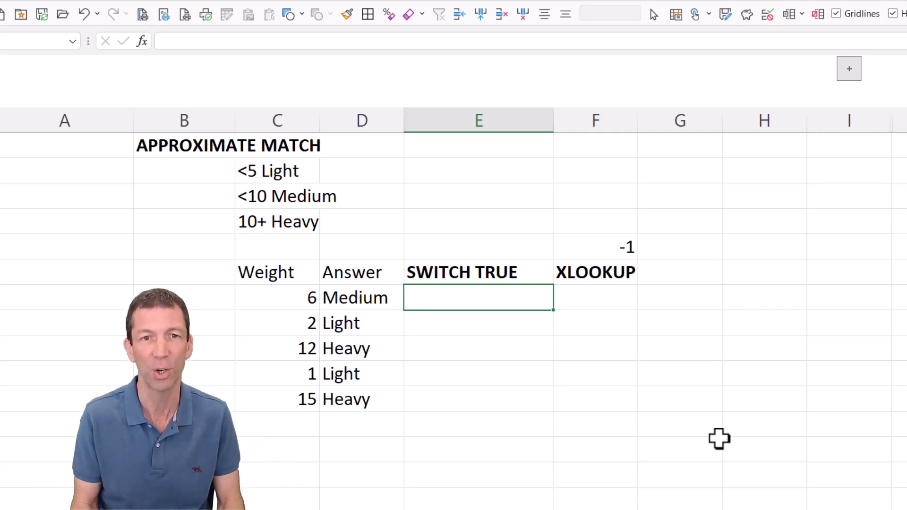
{"action": "type", "text": "=SWI"}
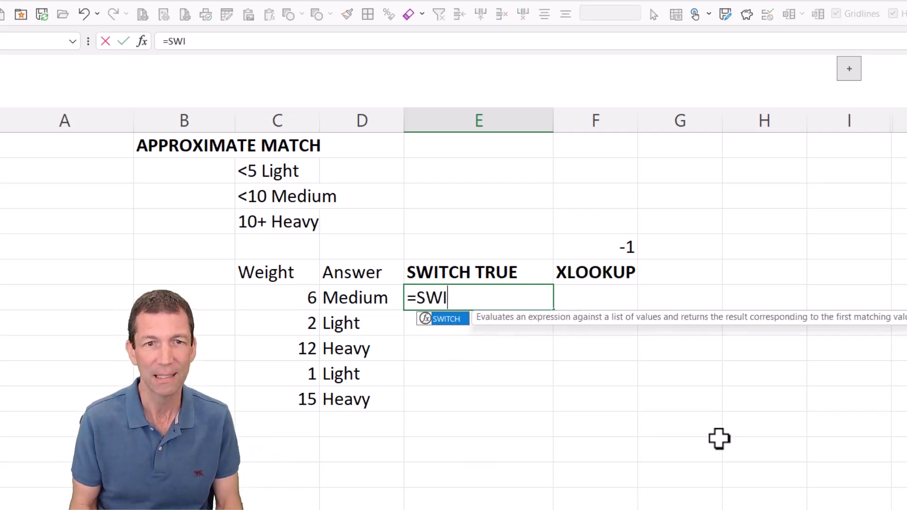
{"action": "key", "text": "Tab"}
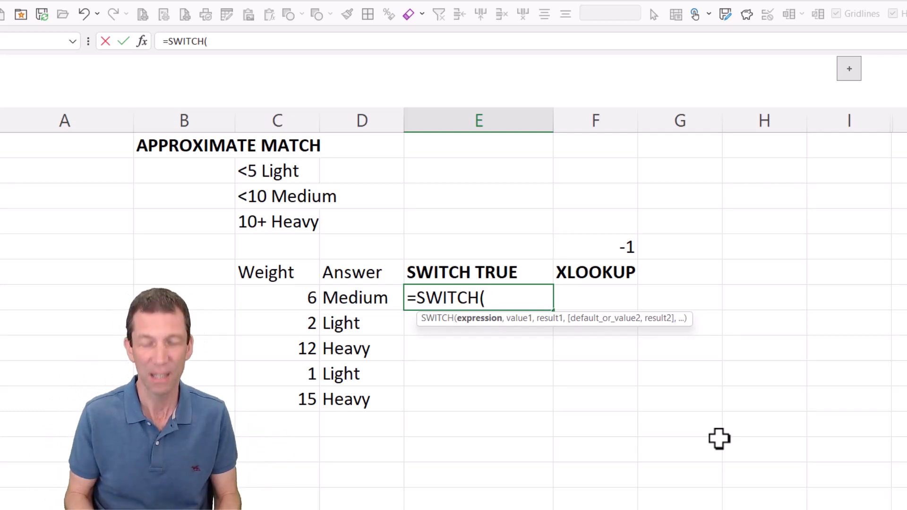
{"action": "type", "text": "TRUE"}
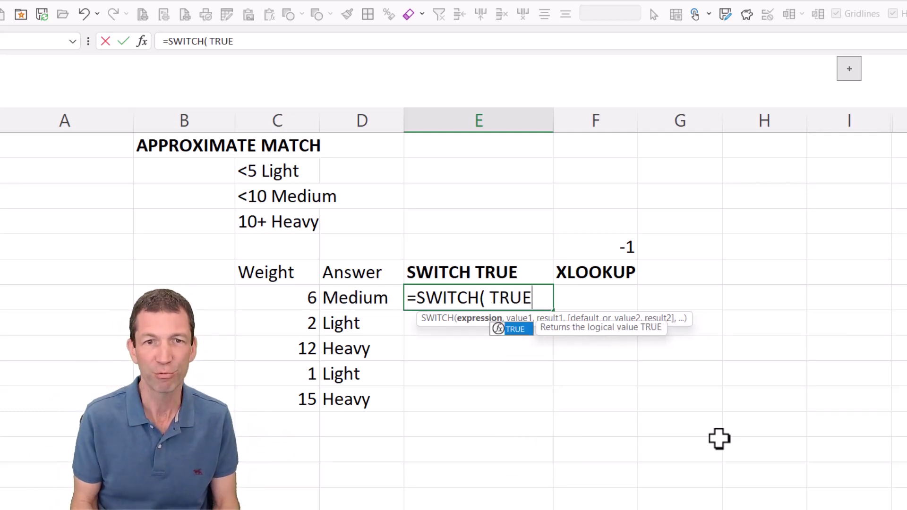
{"action": "type", "text": "()"}
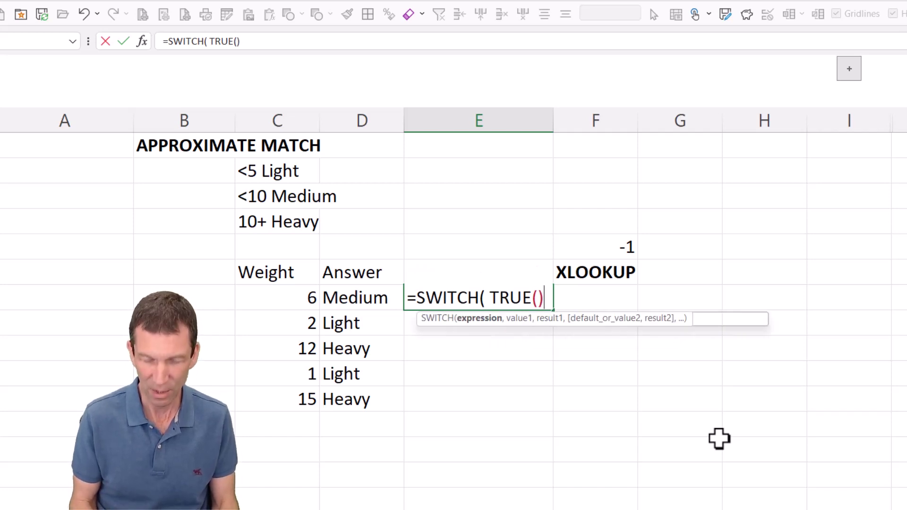
{"action": "type", "text": ","}
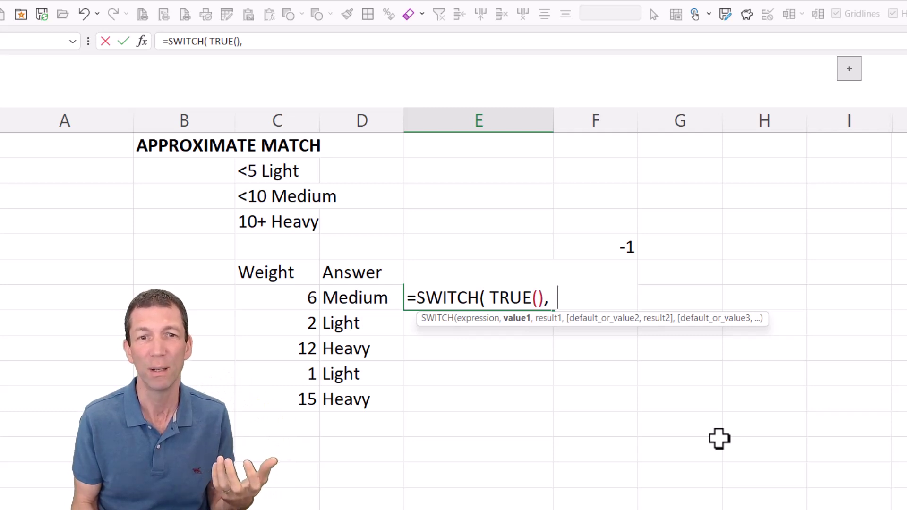
Step: Add a first test to the E7 SWITCH formula that returns "Light" when C7<5
{"action": "left_click", "coordinate": [293, 297]}
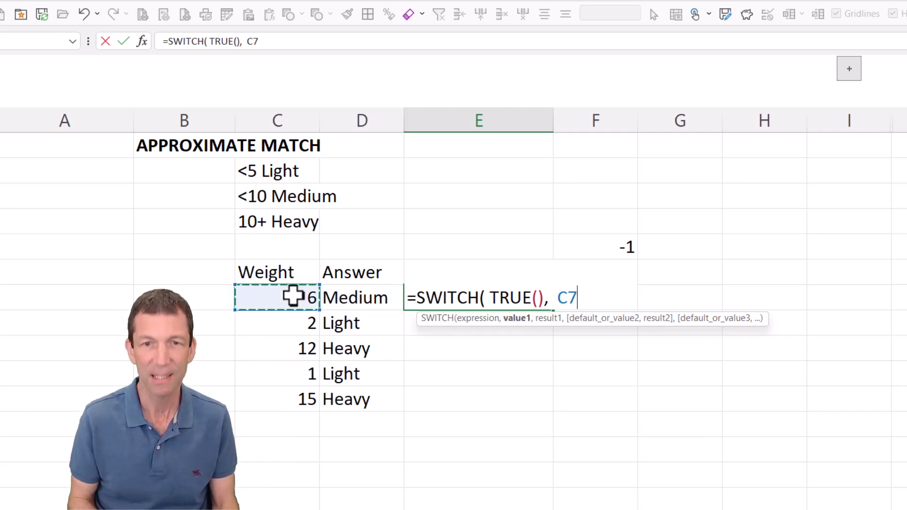
{"action": "type", "text": "<5"}
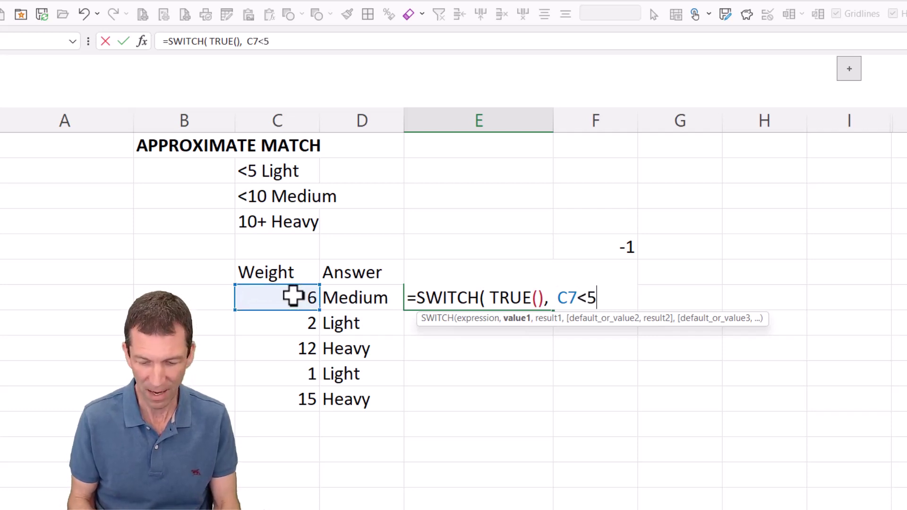
{"action": "type", "text": ","}
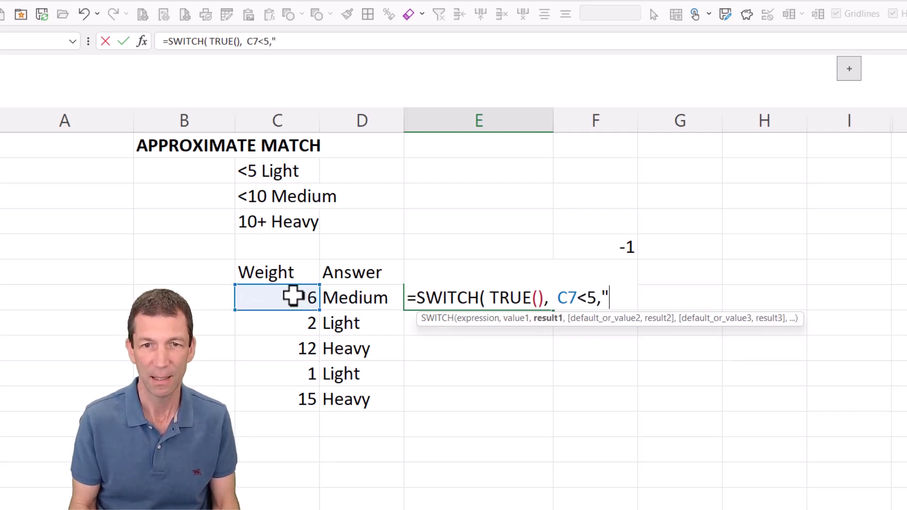
{"action": "type", "text": "\"Light"}
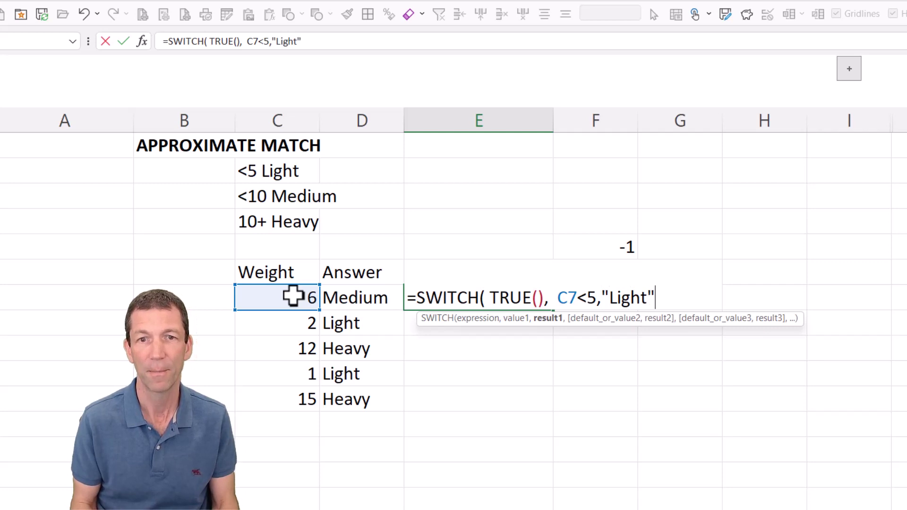
{"action": "type", "text": "\","}
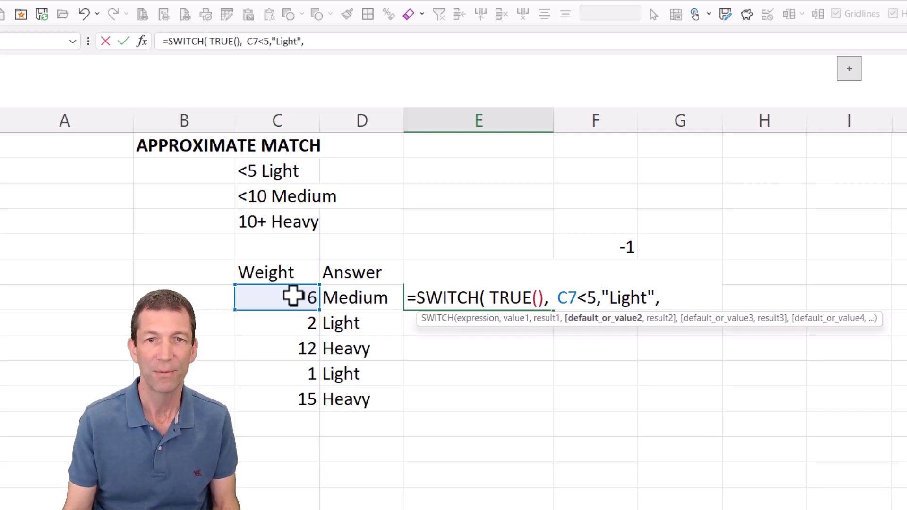
Step: Add a second test to the E7 SWITCH formula that returns "Medium" when C7<10
{"action": "left_click", "coordinate": [293, 297]}
{"action": "type", "text": "<"}
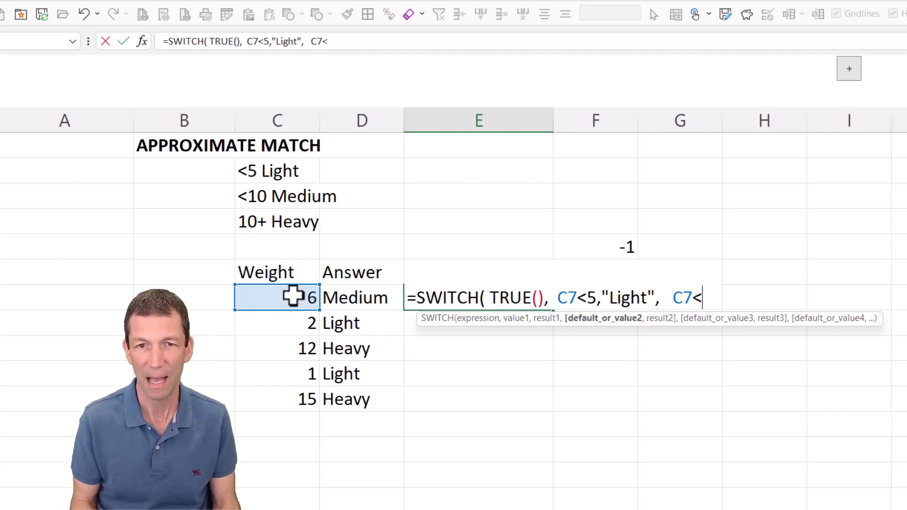
{"action": "type", "text": "1"}
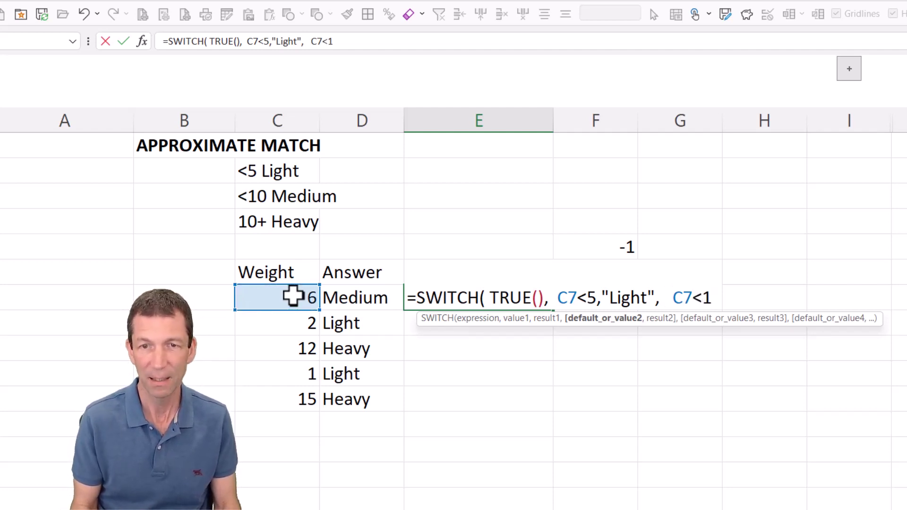
{"action": "type", "text": "0,"}
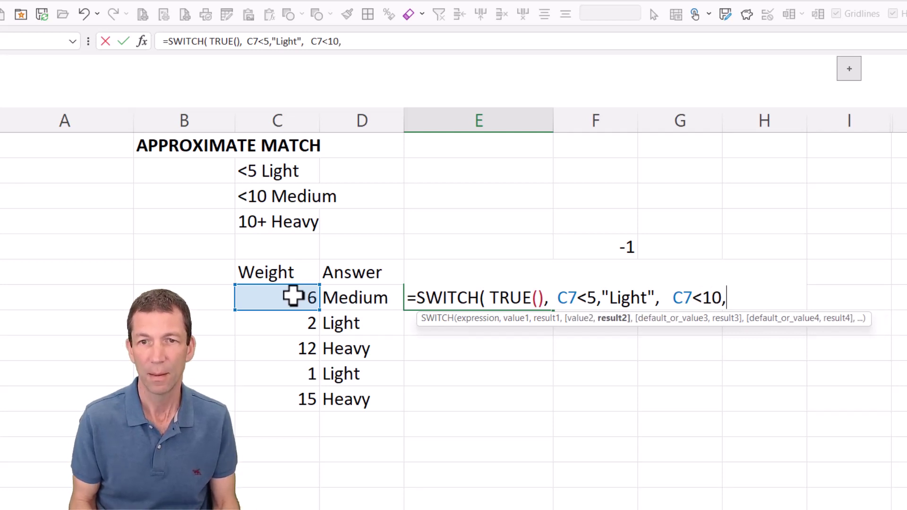
{"action": "type", "text": "\"Mediu"}
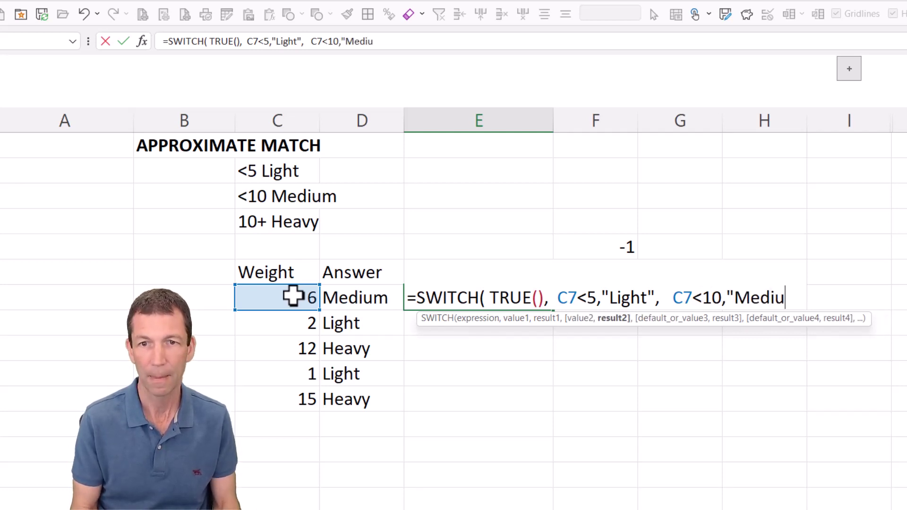
{"action": "type", "text": "m\", "}
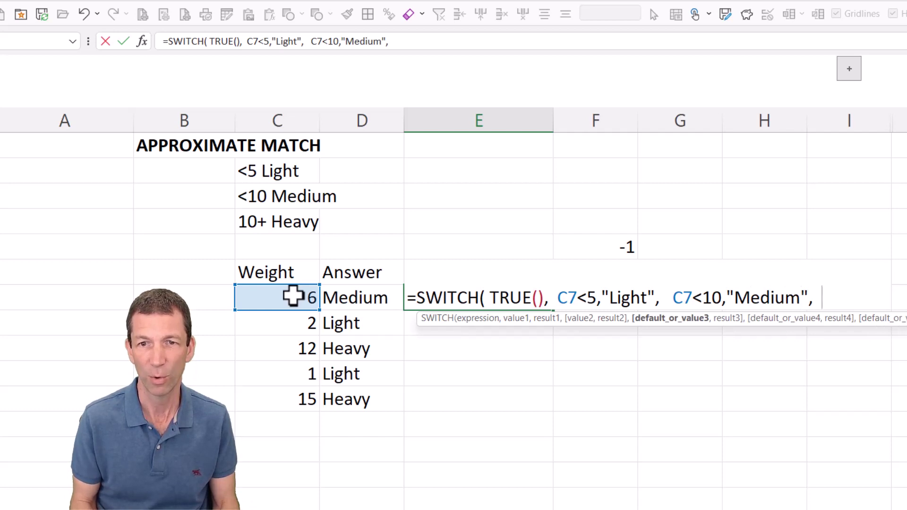
Step: Finish the E7 SWITCH formula with "Heavy" as the default result and fill it down through E11
{"action": "type", "text": "\"Heavy"}
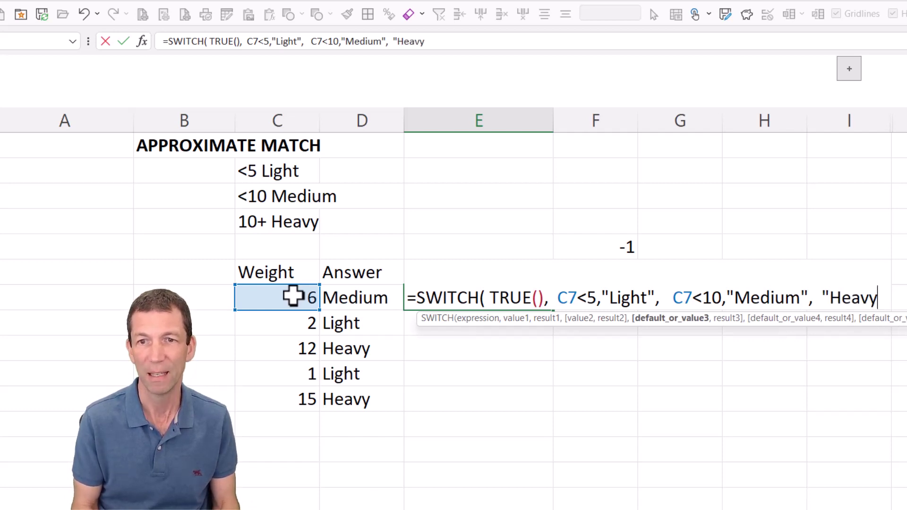
{"action": "type", "text": "\" )"}
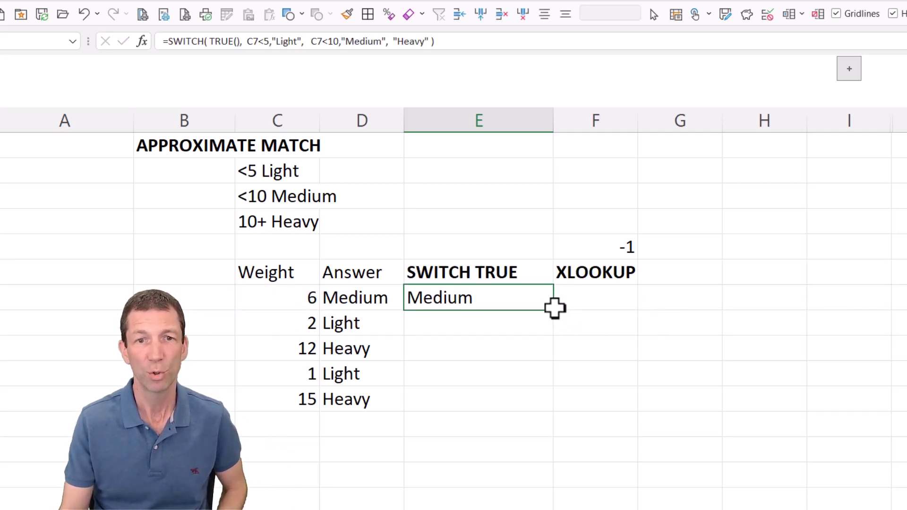
{"action": "double_click", "coordinate": [553, 309]}
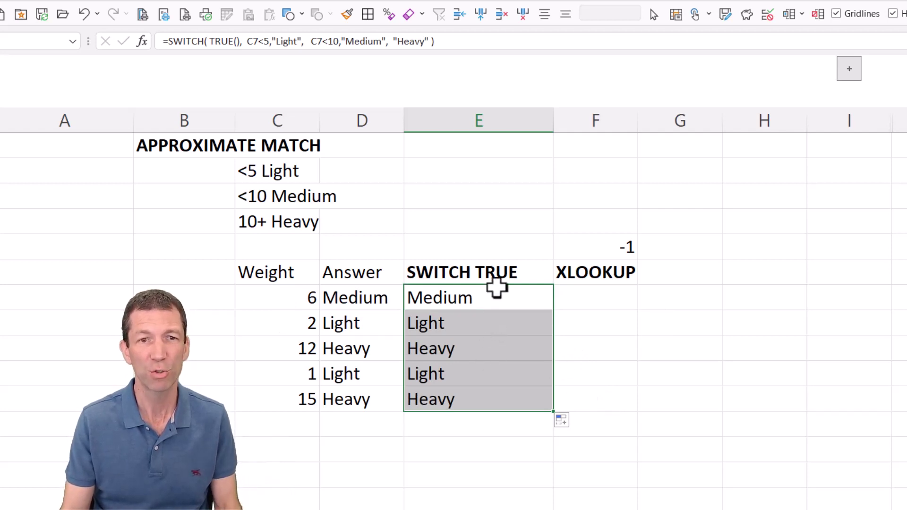
{"action": "left_click", "coordinate": [497, 289]}
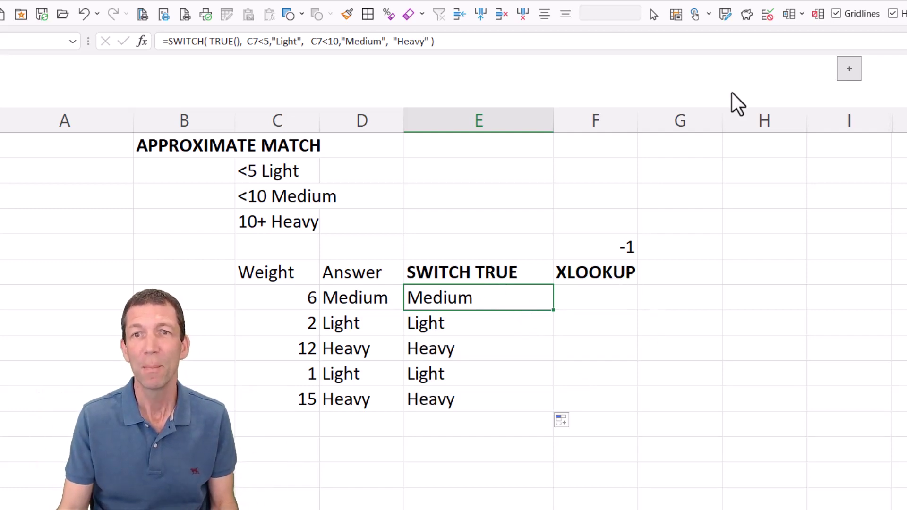
Step: Expand the collapsed column group holding tblWeightLookup and examine its Weight thresholds and first Result entry
{"action": "left_click", "coordinate": [849, 69]}
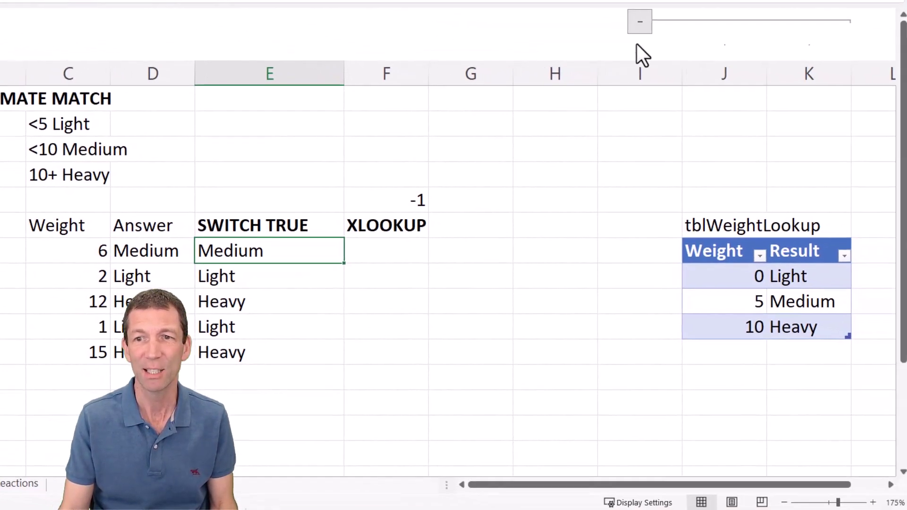
{"action": "left_click_drag", "start_coordinate": [736, 273], "coordinate": [735, 324]}
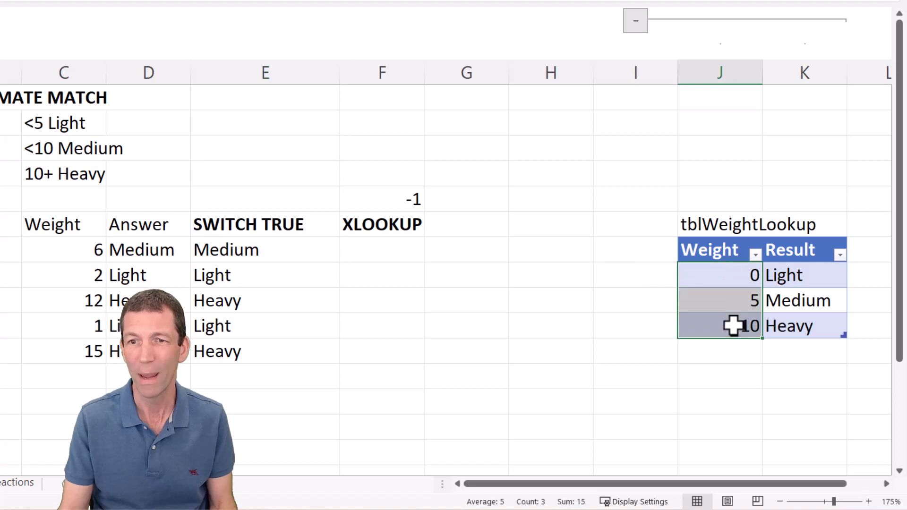
{"action": "left_click", "coordinate": [731, 276]}
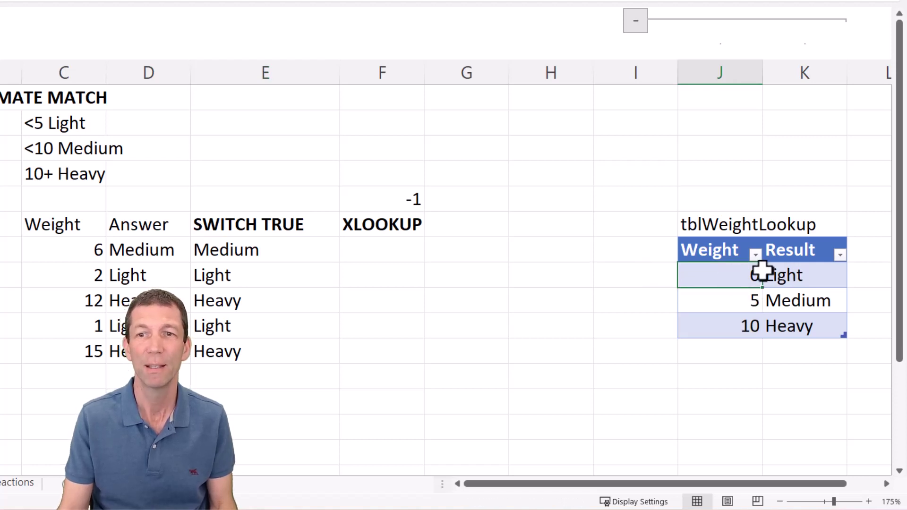
{"action": "left_click", "coordinate": [785, 278]}
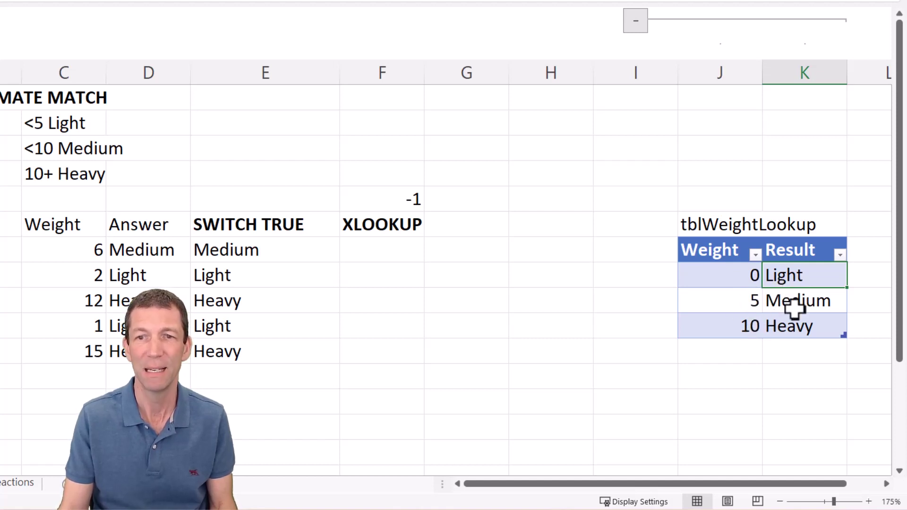
Step: Enter an XLOOKUP in F7 that looks up C7 in tblWeightLookup[Weight] and returns tblWeightLookup[Result]
{"action": "left_click", "coordinate": [376, 251]}
{"action": "type", "text": "=xl"}
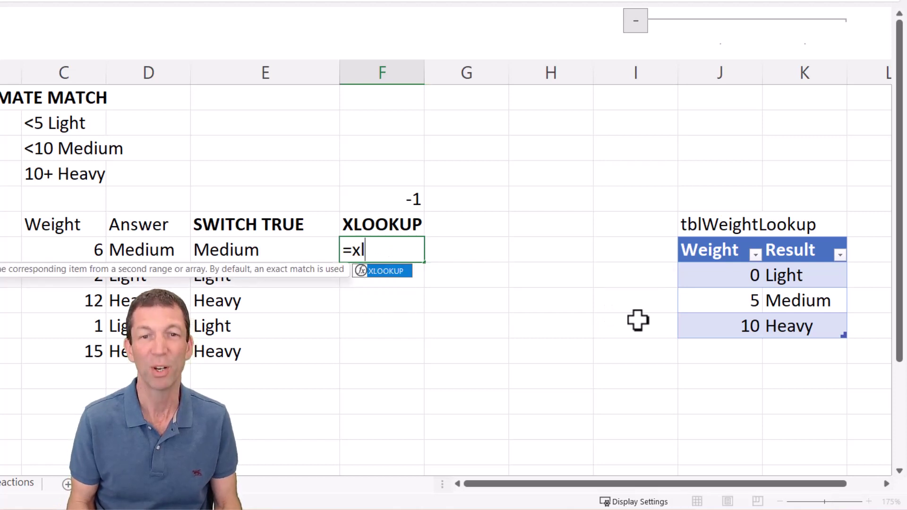
{"action": "key", "text": "Tab"}
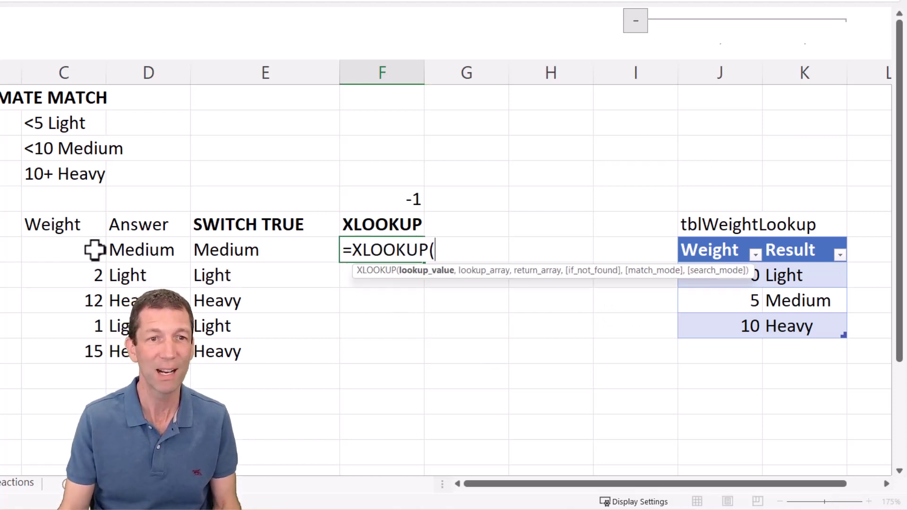
{"action": "left_click", "coordinate": [75, 249]}
{"action": "type", "text": ","}
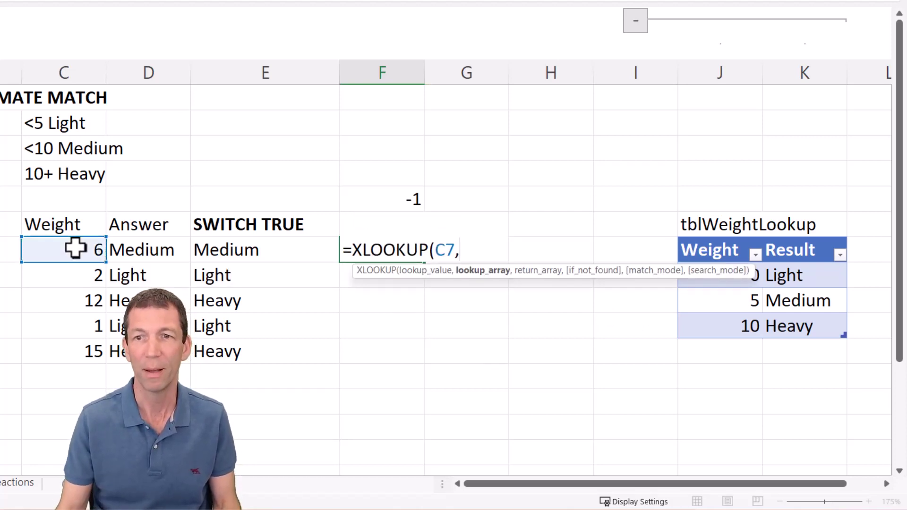
{"action": "left_click", "coordinate": [716, 238]}
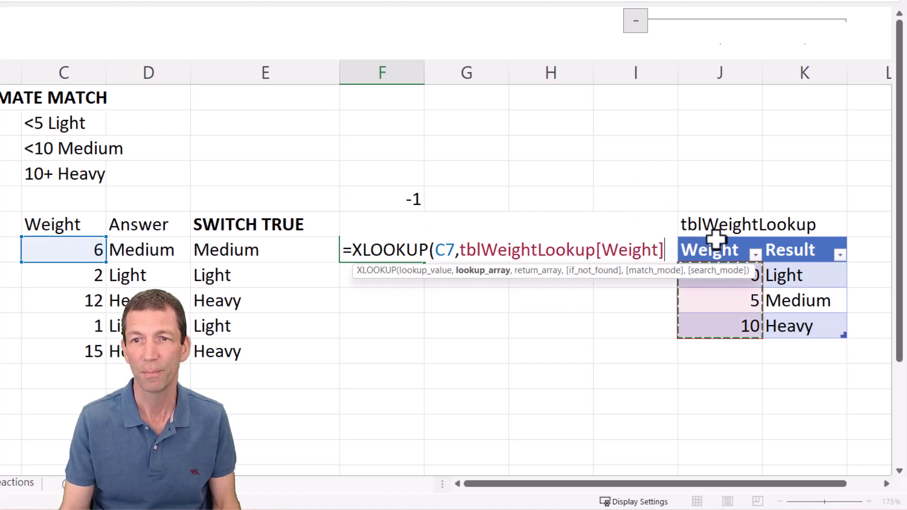
{"action": "type", "text": ","}
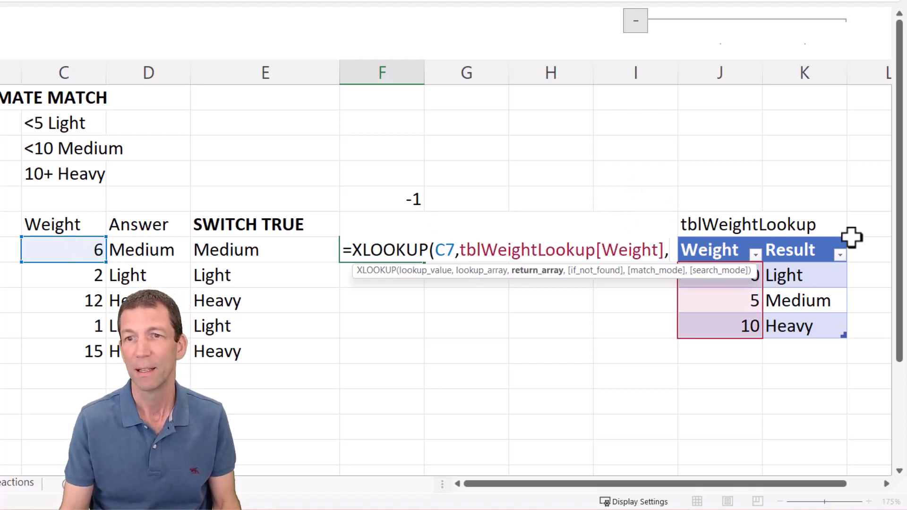
{"action": "left_click", "coordinate": [791, 234]}
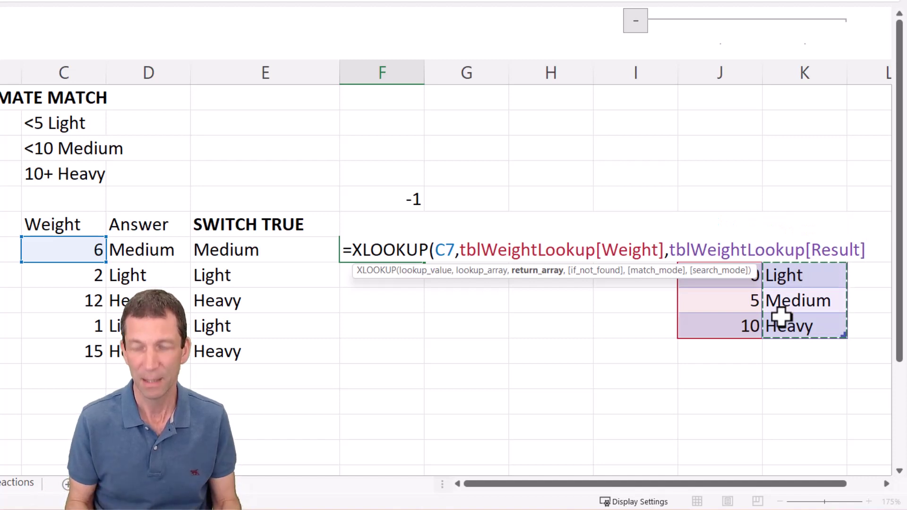
{"action": "key", "text": "Return"}
{"action": "key", "text": "Up"}
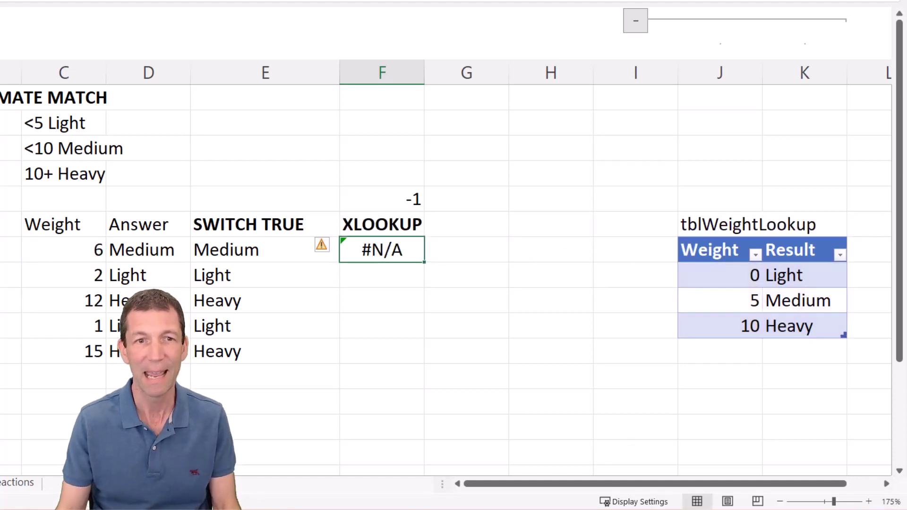
Step: Set the F7 XLOOKUP's match mode to -1 (exact match or next smaller item), leaving if_not_found empty, and fill it down through F11
{"action": "left_click", "coordinate": [886, 483]}
{"action": "left_click", "coordinate": [886, 484]}
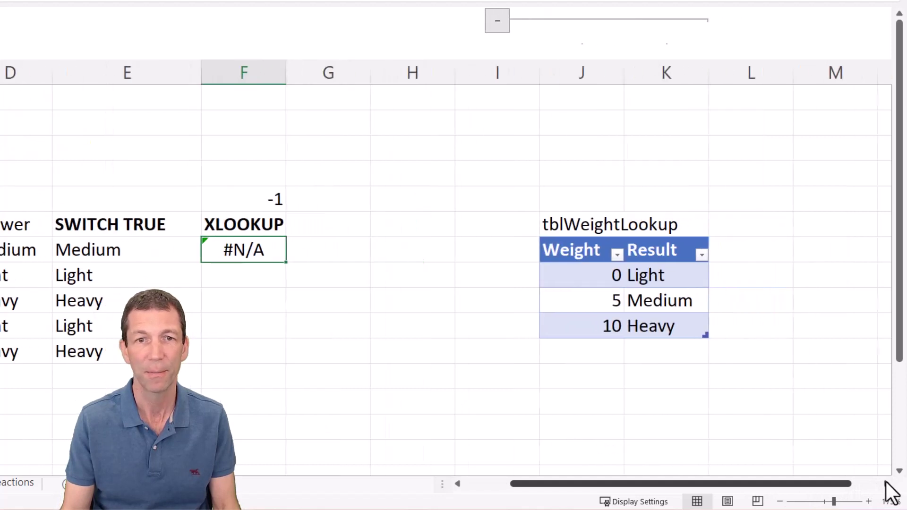
{"action": "key", "text": "F2"}
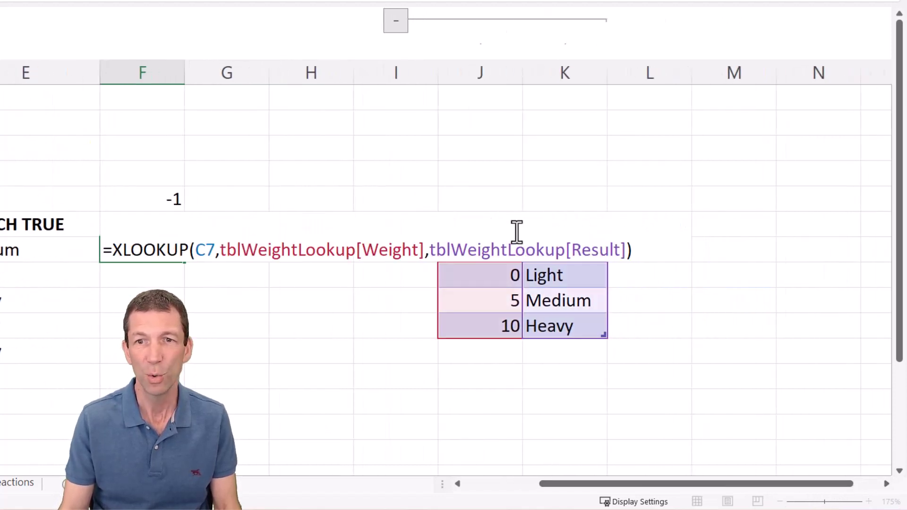
{"action": "key", "text": "BackSpace"}
{"action": "type", "text": ","}
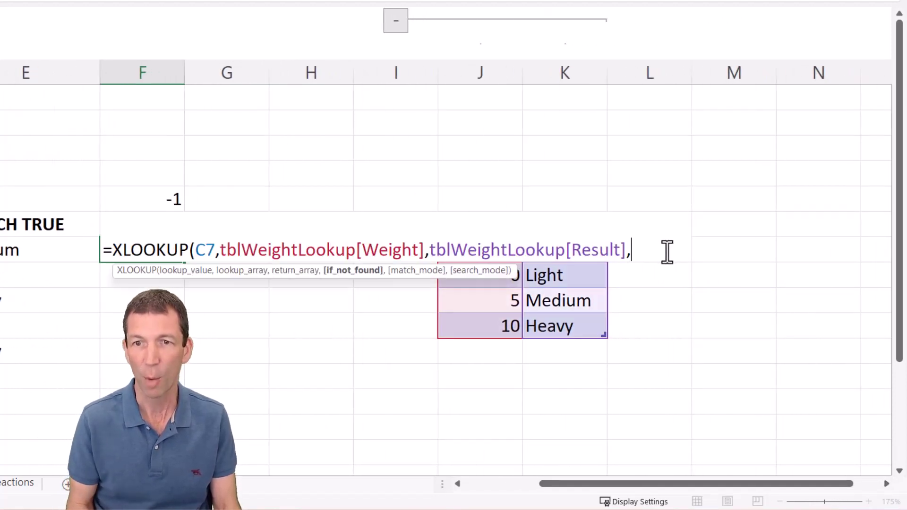
{"action": "type", "text": ","}
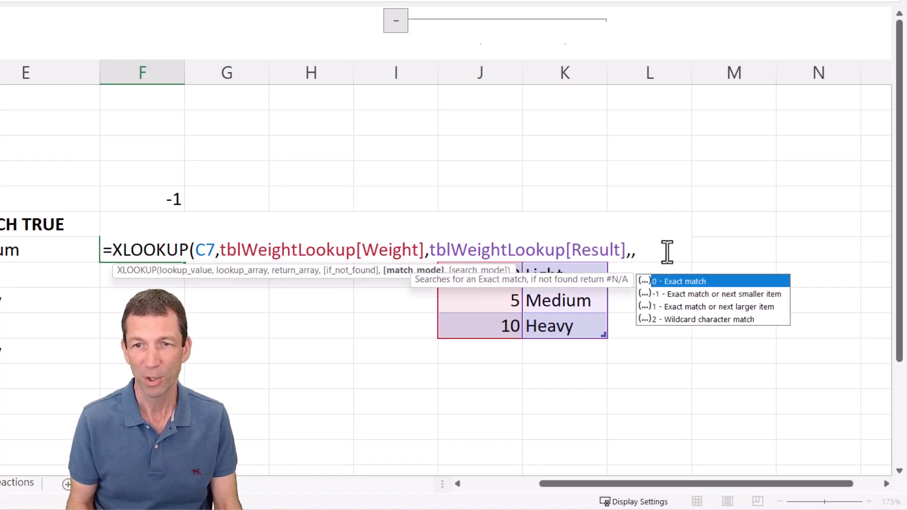
{"action": "key", "text": "Down"}
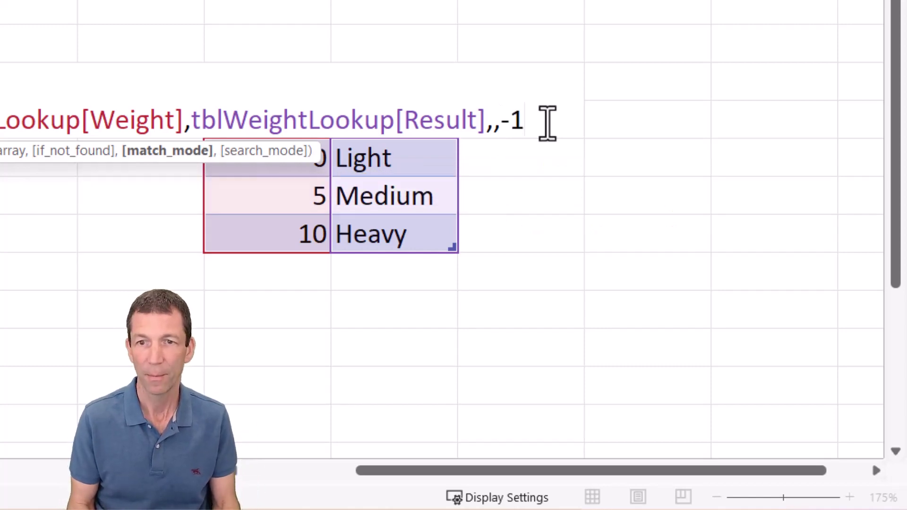
{"action": "type", "text": ")"}
{"action": "key", "text": "Return"}
{"action": "key", "text": "Up"}
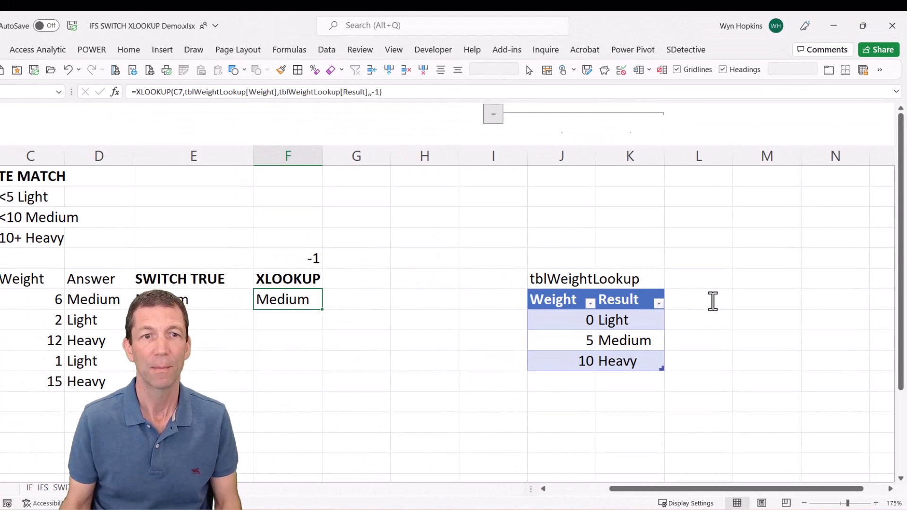
{"action": "double_click", "coordinate": [320, 309]}
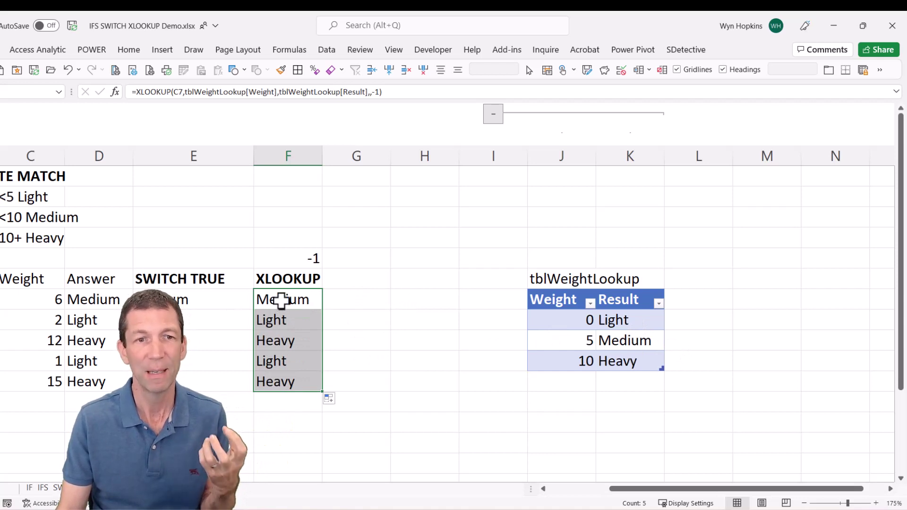
Step: Compare the weights in C7 and C9 with the thresholds in tblWeightLookup to check the approximate match
{"action": "left_click", "coordinate": [40, 300]}
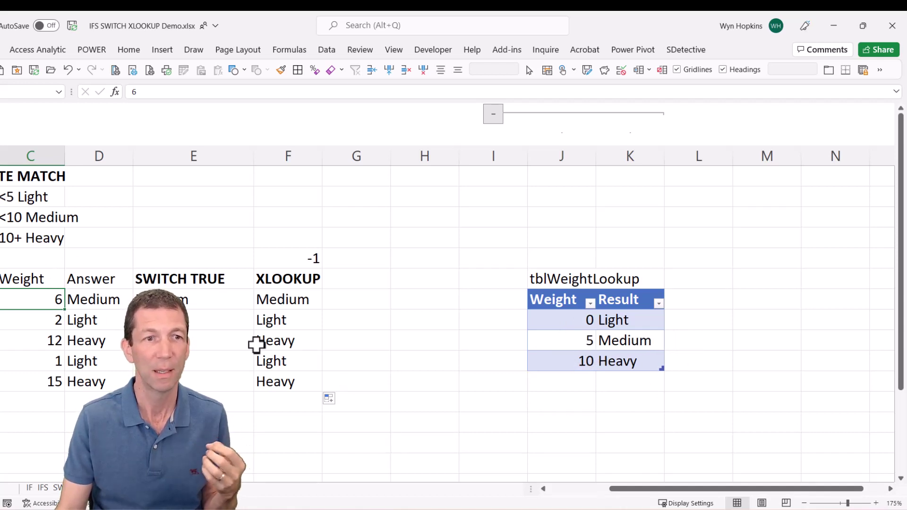
{"action": "left_click", "coordinate": [52, 341]}
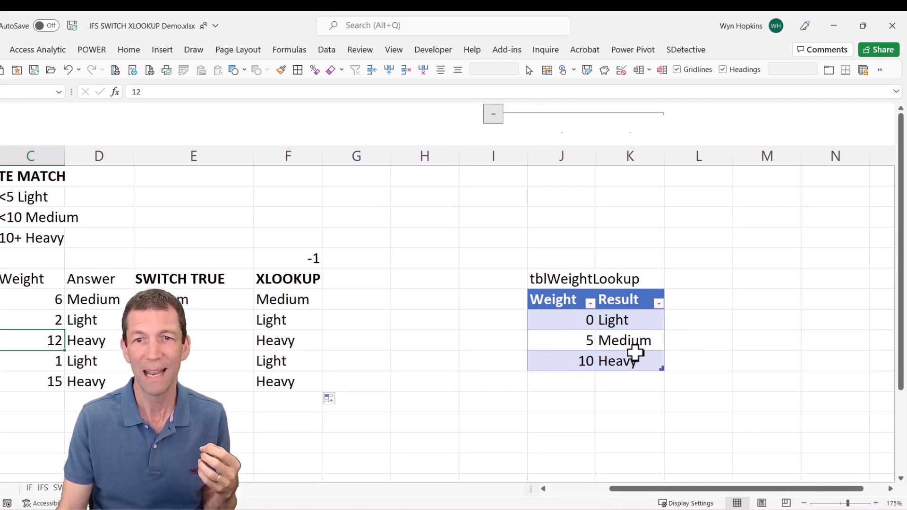
{"action": "left_click", "coordinate": [586, 362]}
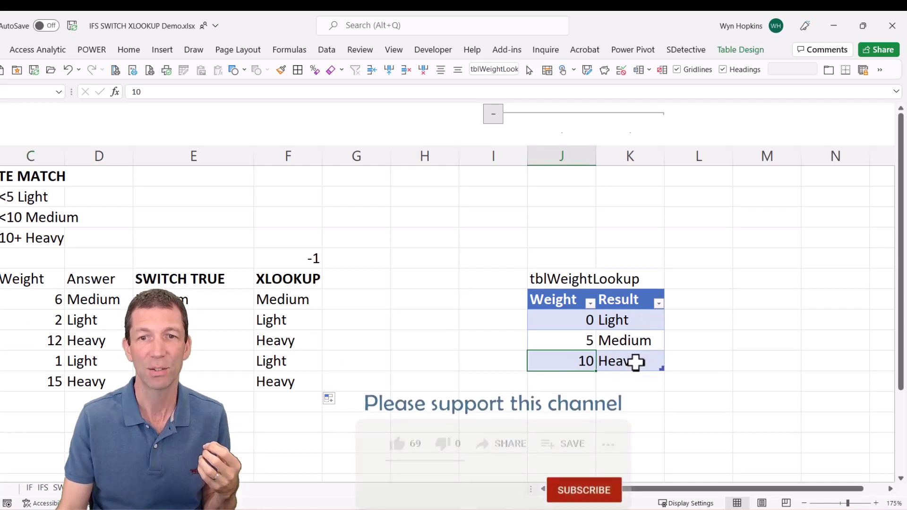